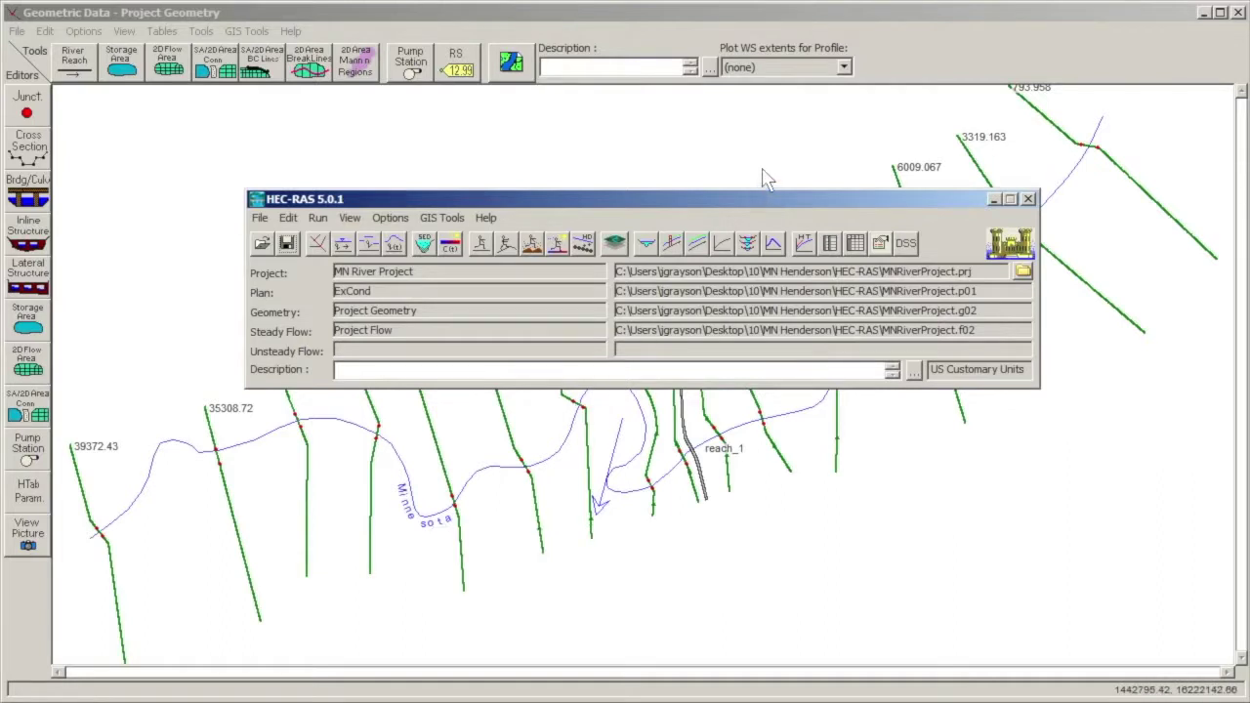
- Bring the HEC-RAS Geometric Data view forward to review the cross sections, then close it
left_click(767, 180)
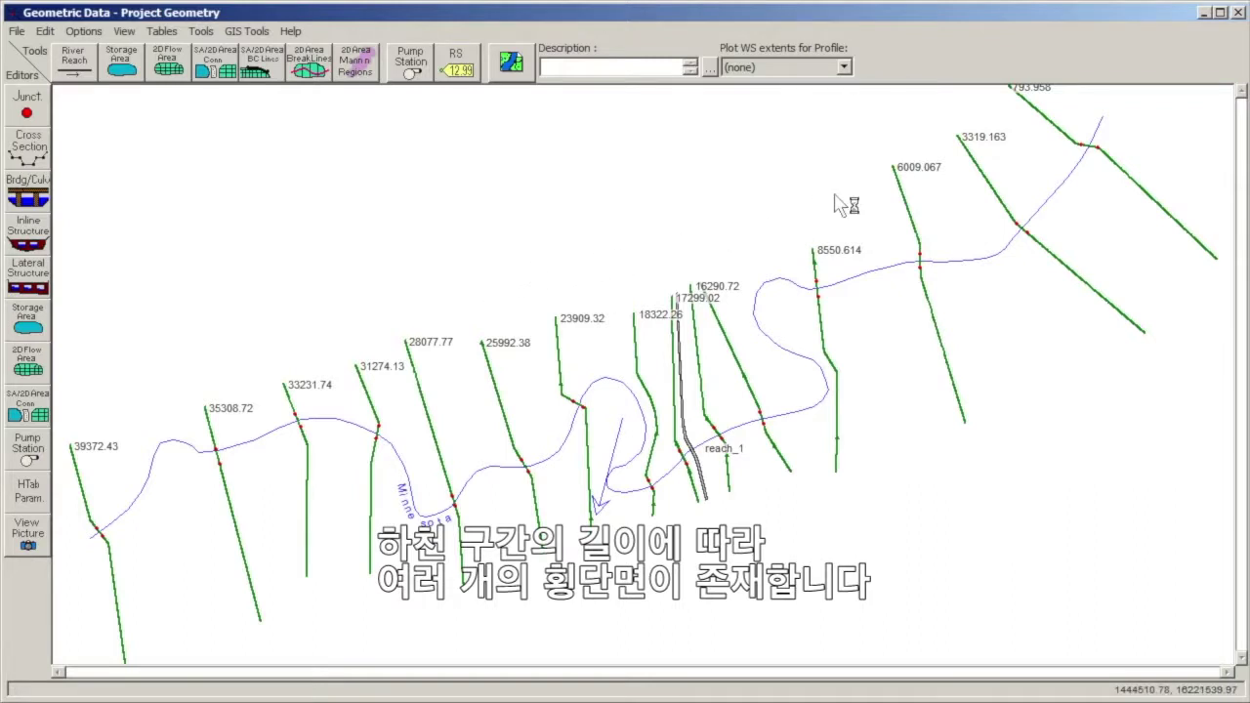
left_click(1236, 13)
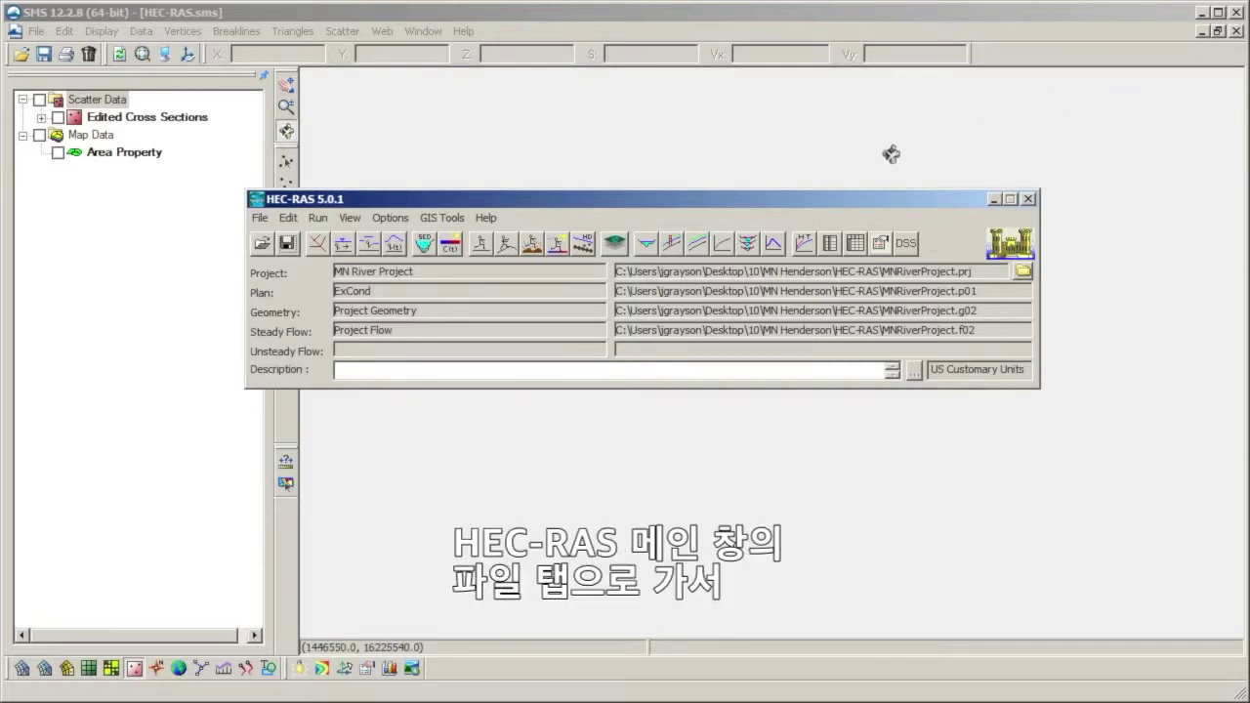
- Export GIS data with user-defined cross sections to 10_Test\RAS\RASexport.sdf, then minimize HEC-RAS
left_click(260, 218)
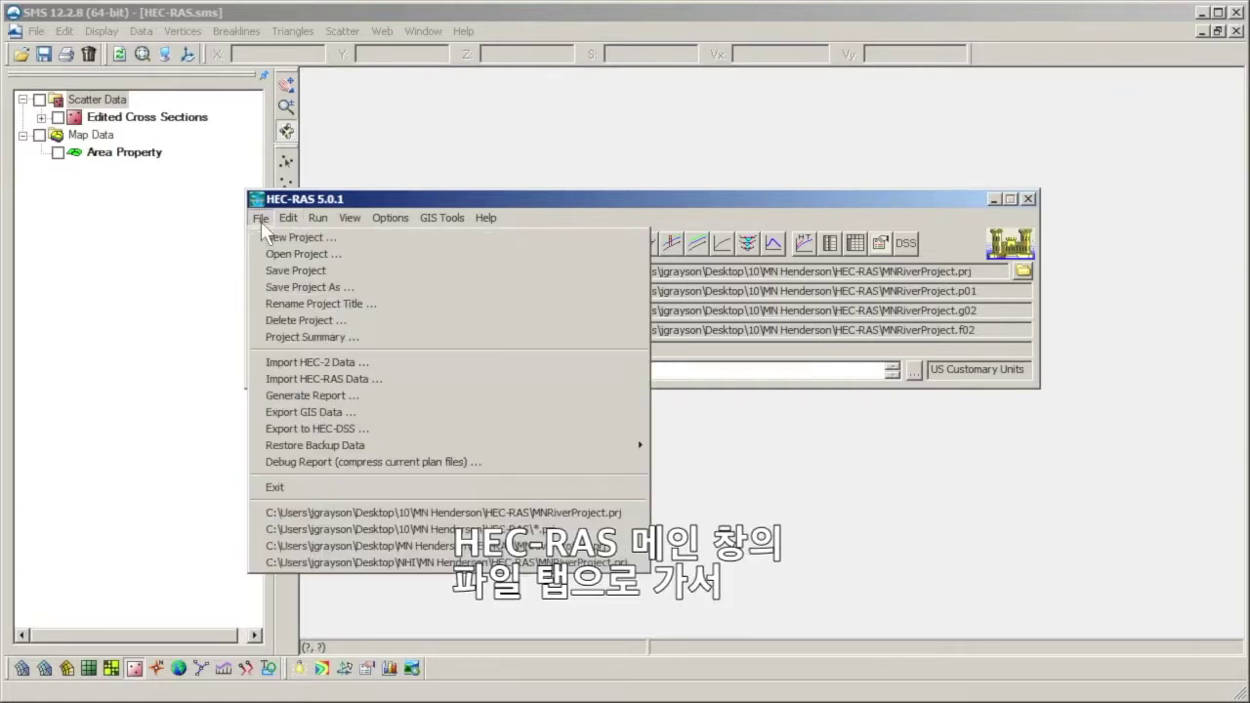
left_click(381, 415)
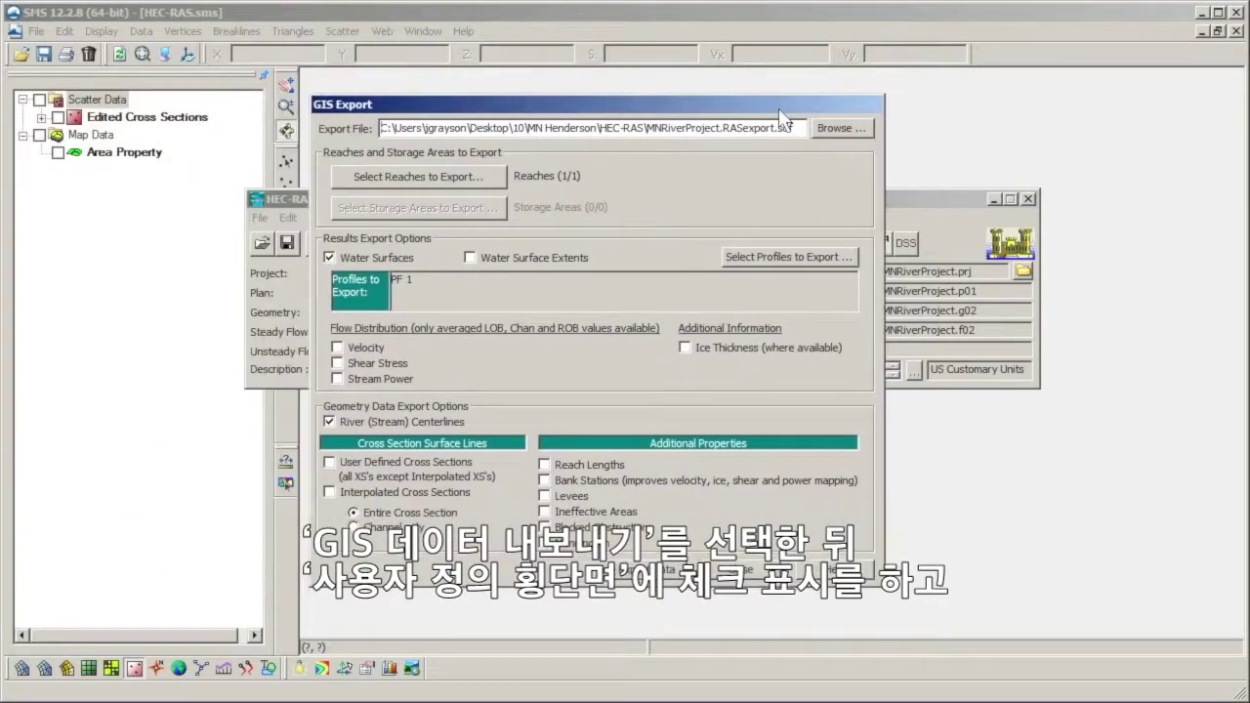
left_click(330, 462)
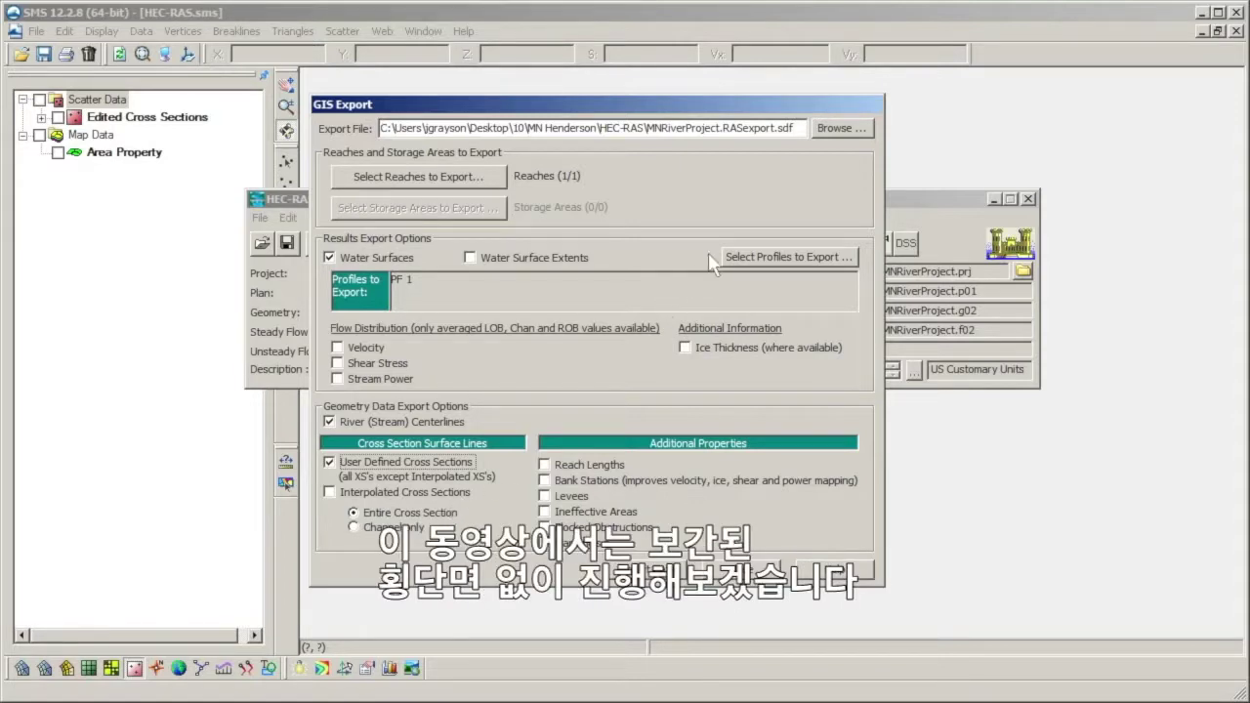
left_click(836, 130)
left_click(1018, 681)
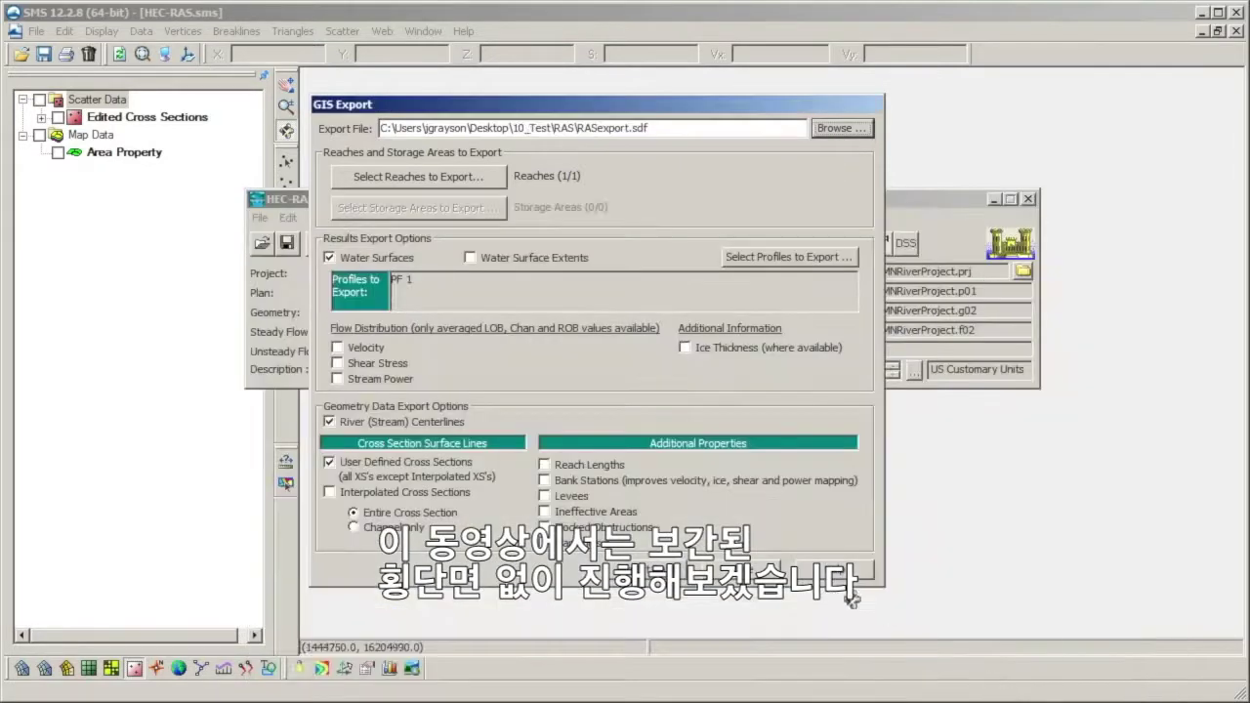
left_click(648, 569)
left_click(748, 422)
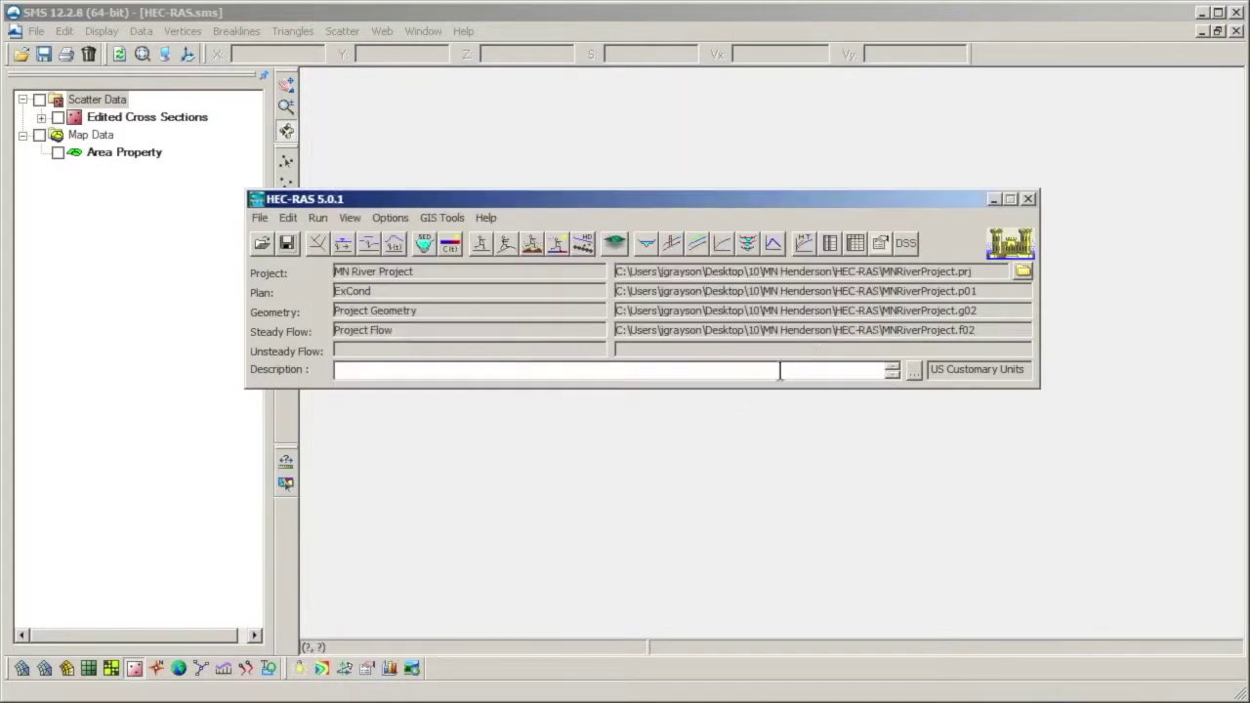
left_click(993, 199)
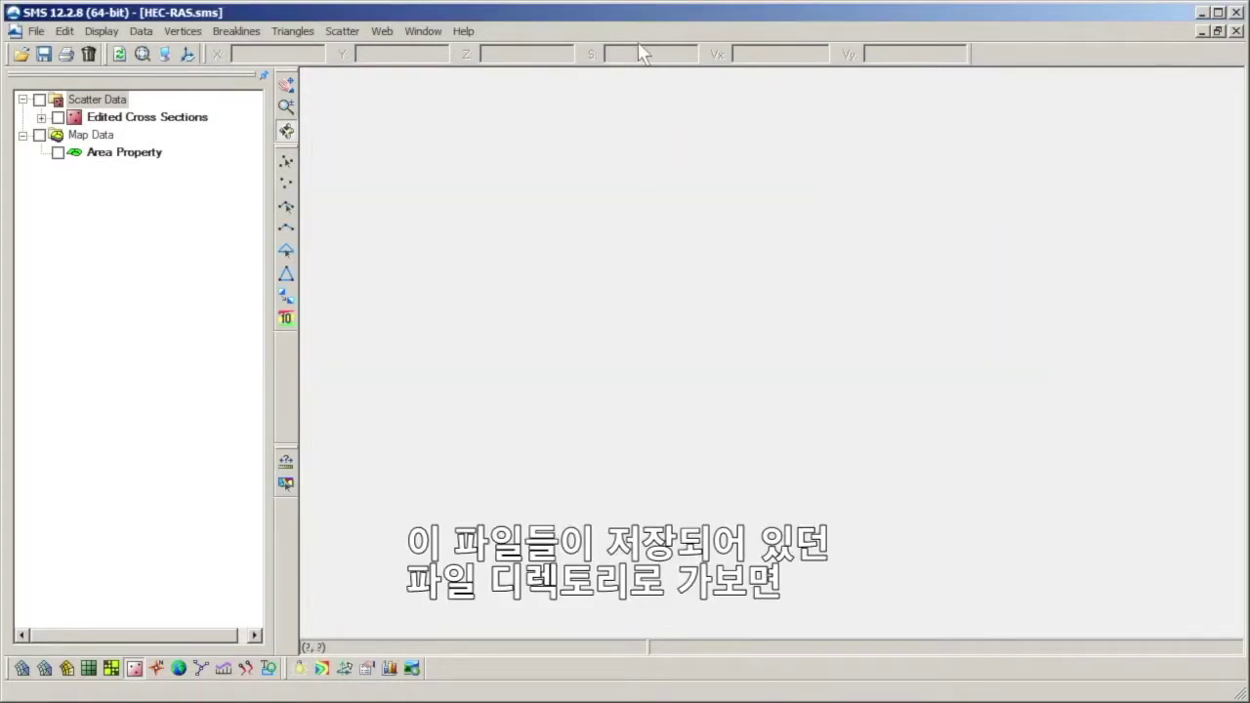
- Check in Explorer that RASexport.sdf (1,512 KB) is in the 10_Test RAS folder
key("alt+Tab")
left_click_drag(600, 0, 805, 29)
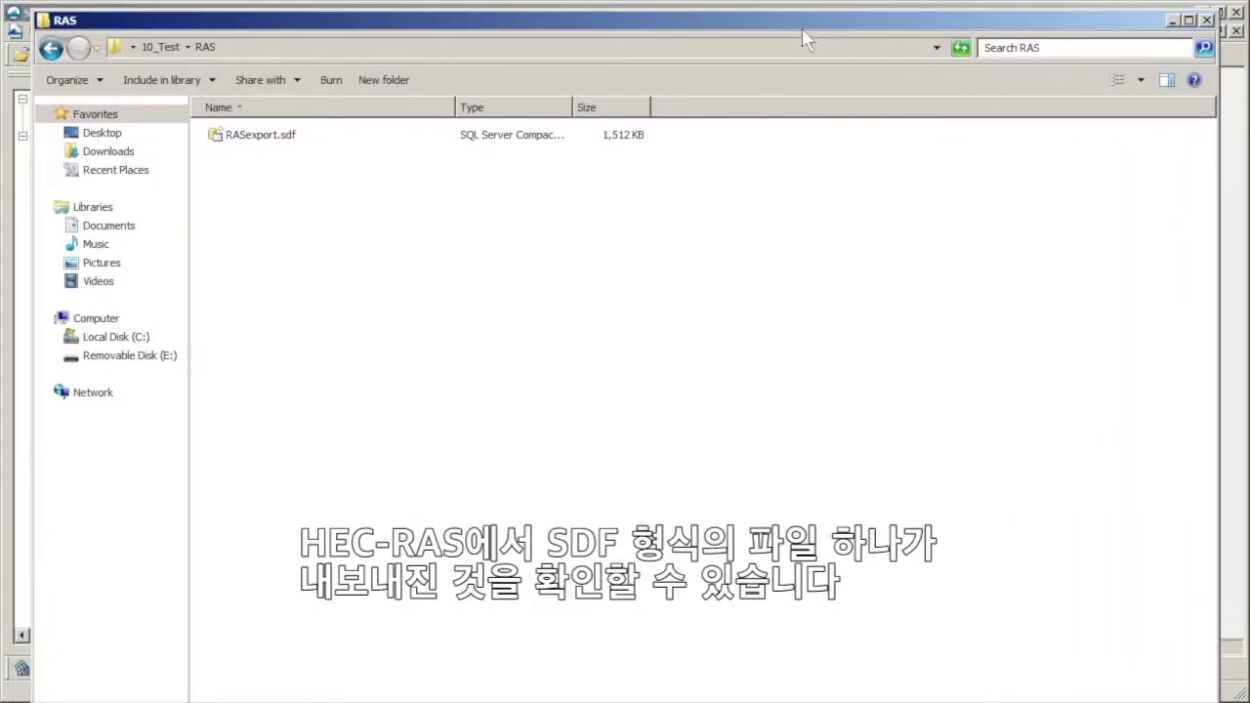
left_click(320, 140)
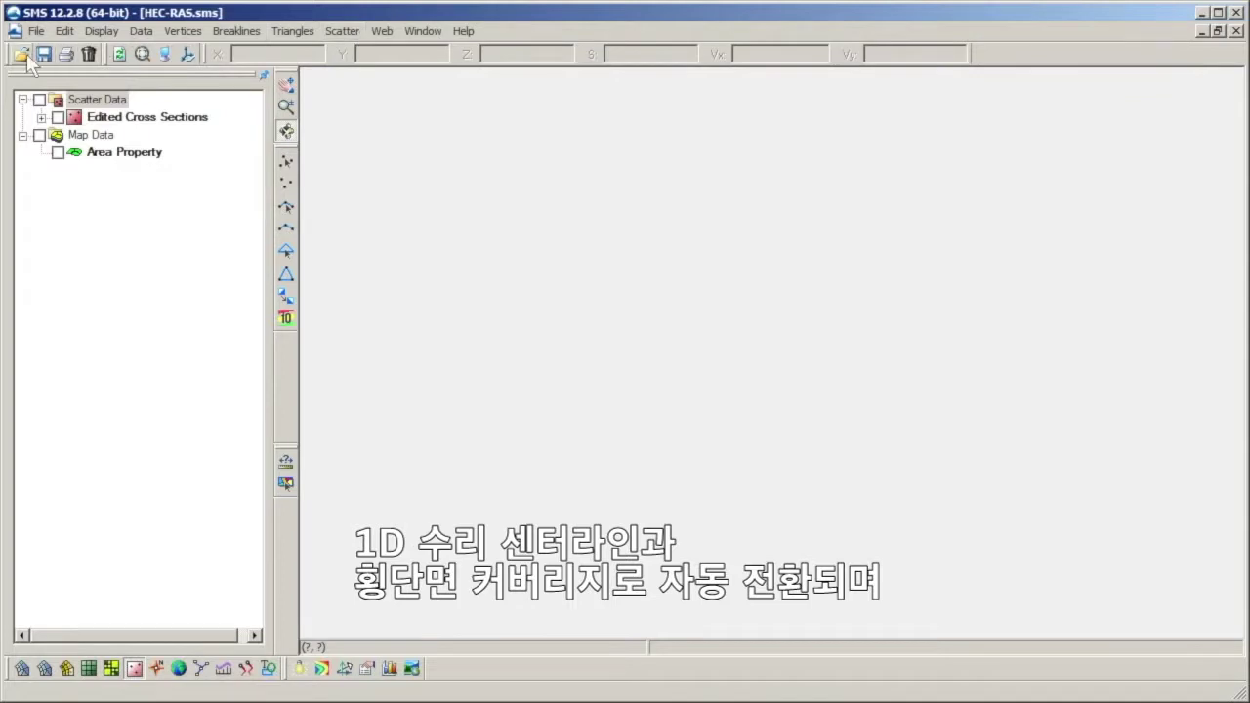
- Open RASexport.sdf from the RAS folder, adding RASexport CL and RASexport XSEC coverages
left_click(20, 54)
double_click(489, 234)
left_click(503, 234)
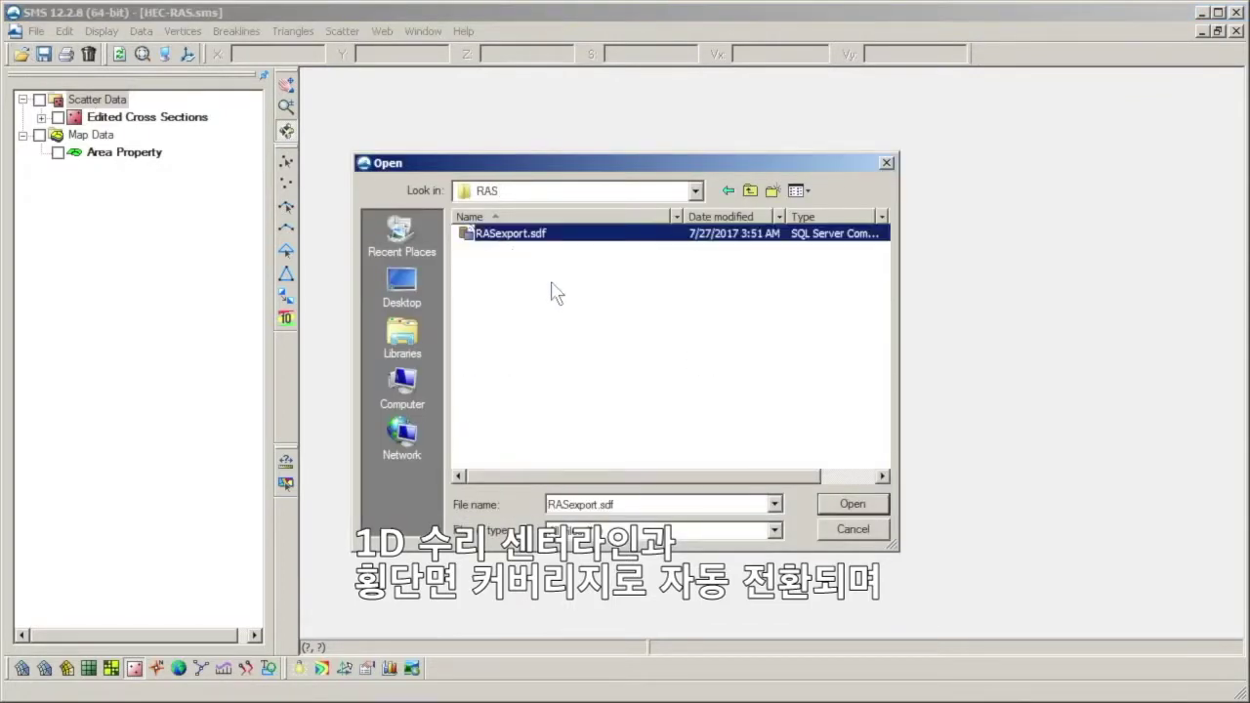
left_click(853, 506)
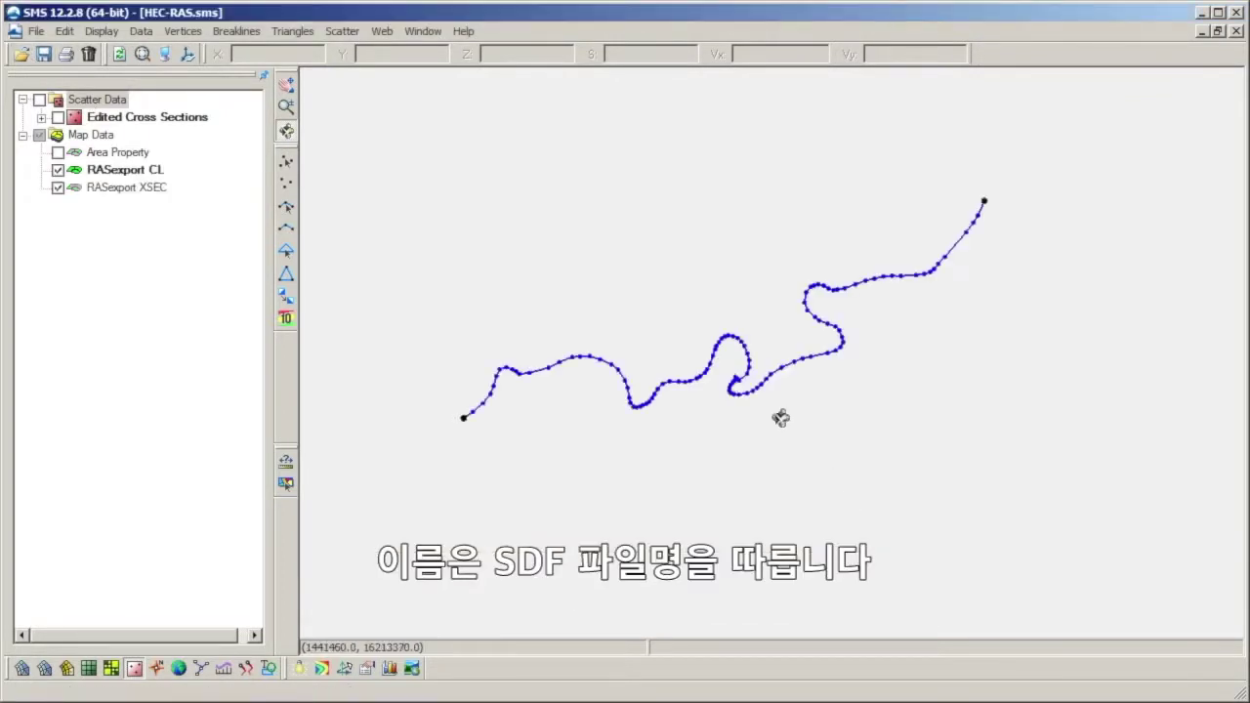
- Confirm the RASexport CL coverage type is Generic > 1D-Hyd Centerline
right_click(159, 171)
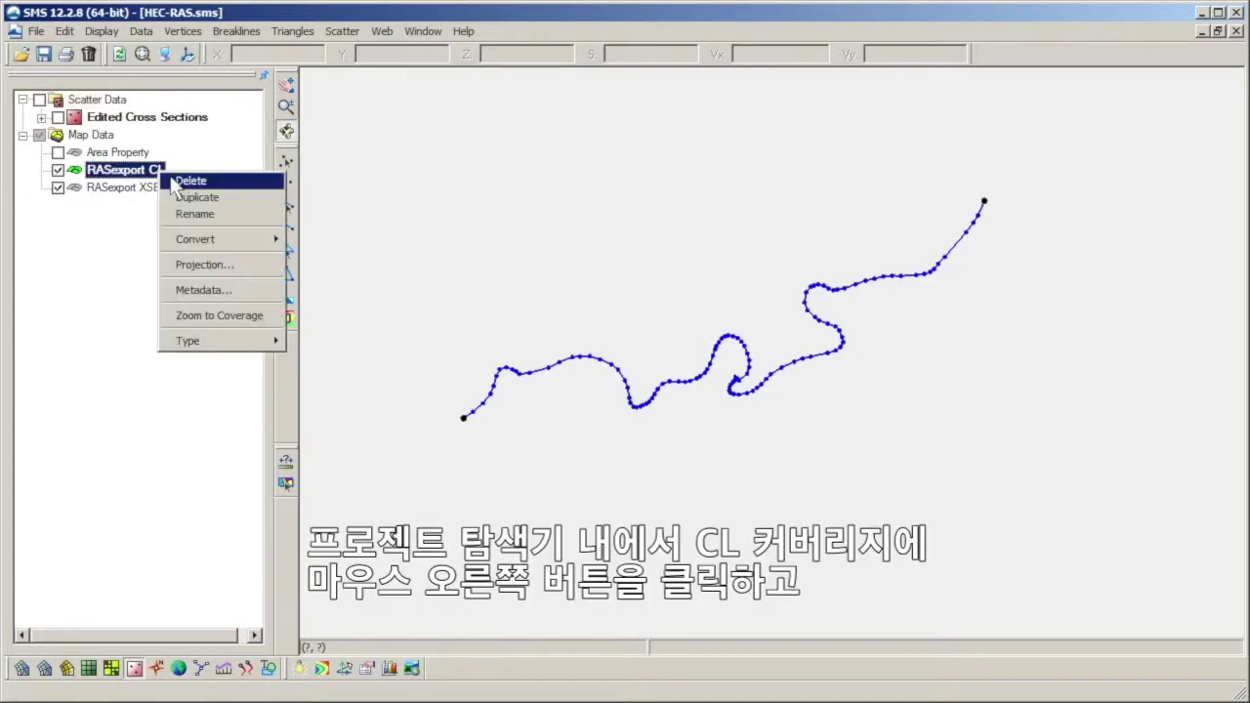
mouse_move(273, 344)
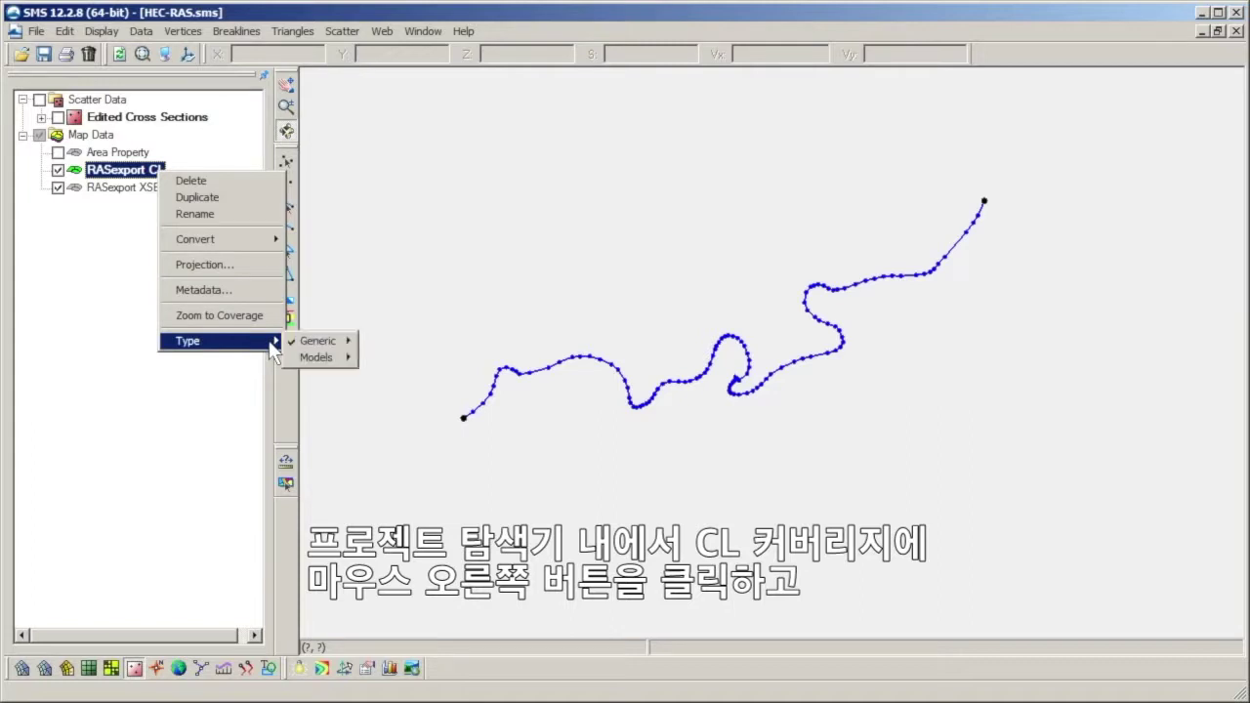
mouse_move(320, 344)
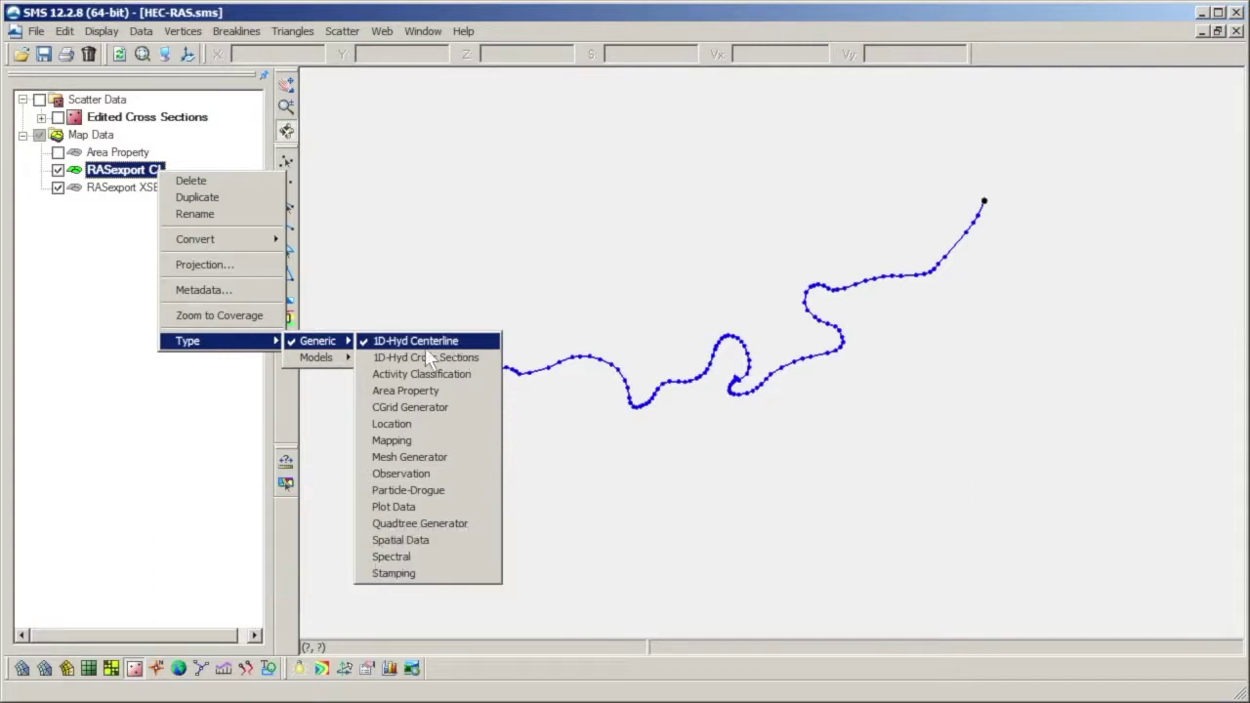
left_click(528, 342)
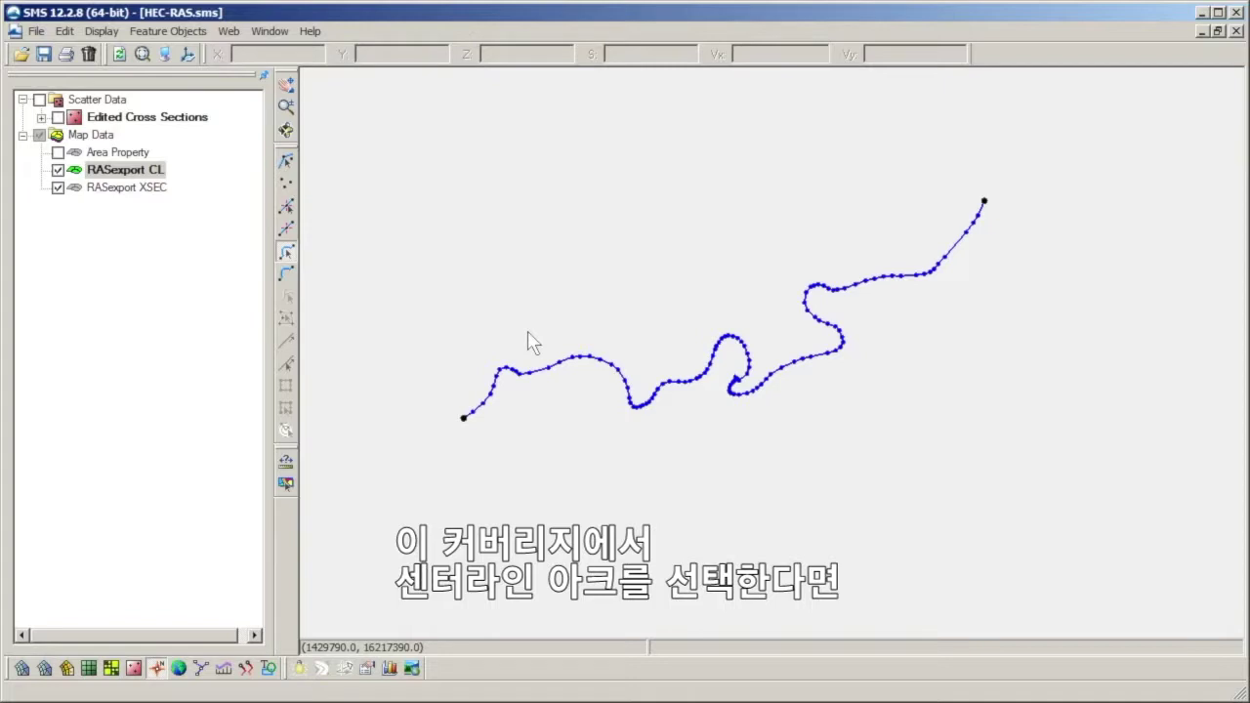
- Select the centerline arc, make RASexport XSEC active, and tilt the view into 3-D
left_click(586, 362)
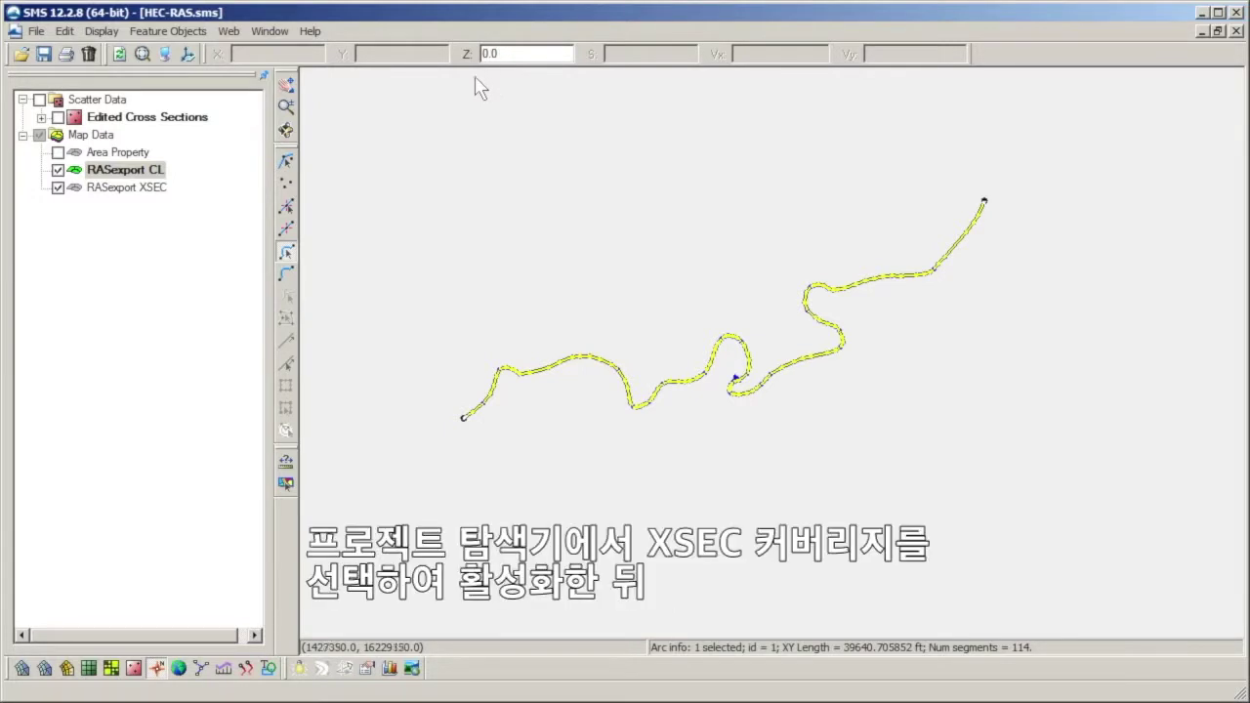
left_click(136, 188)
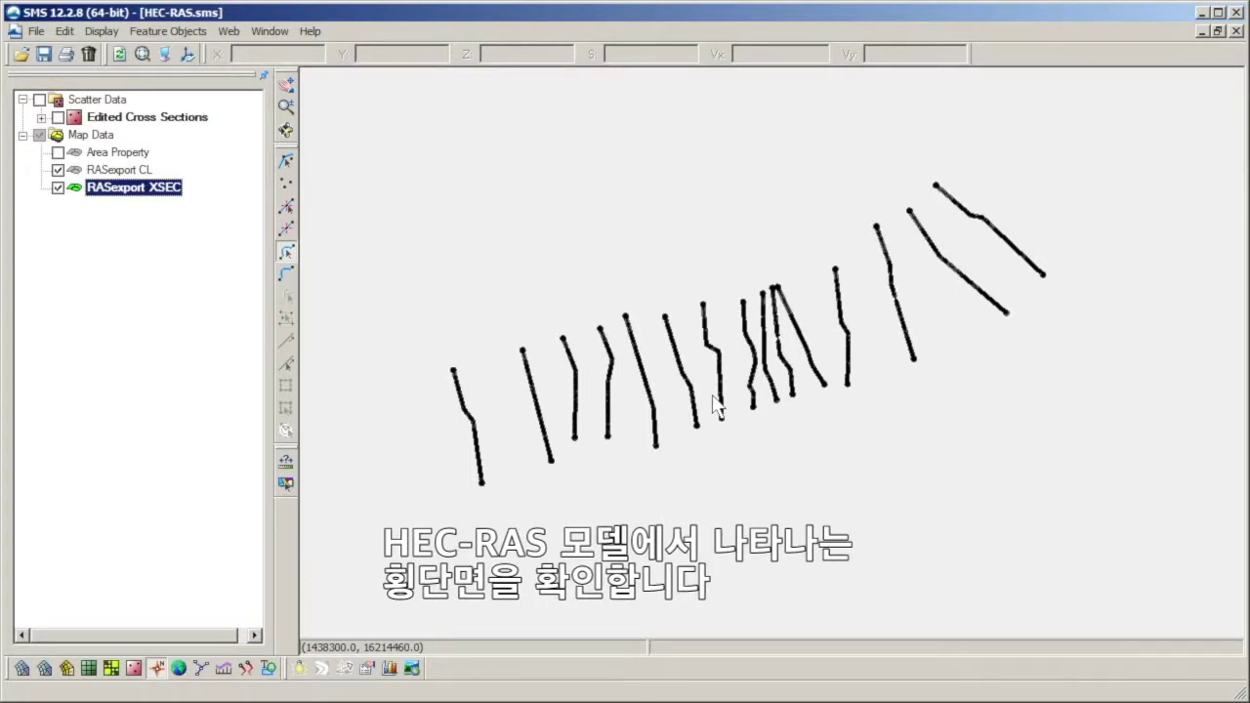
left_click(287, 130)
left_click_drag(539, 380, 665, 393)
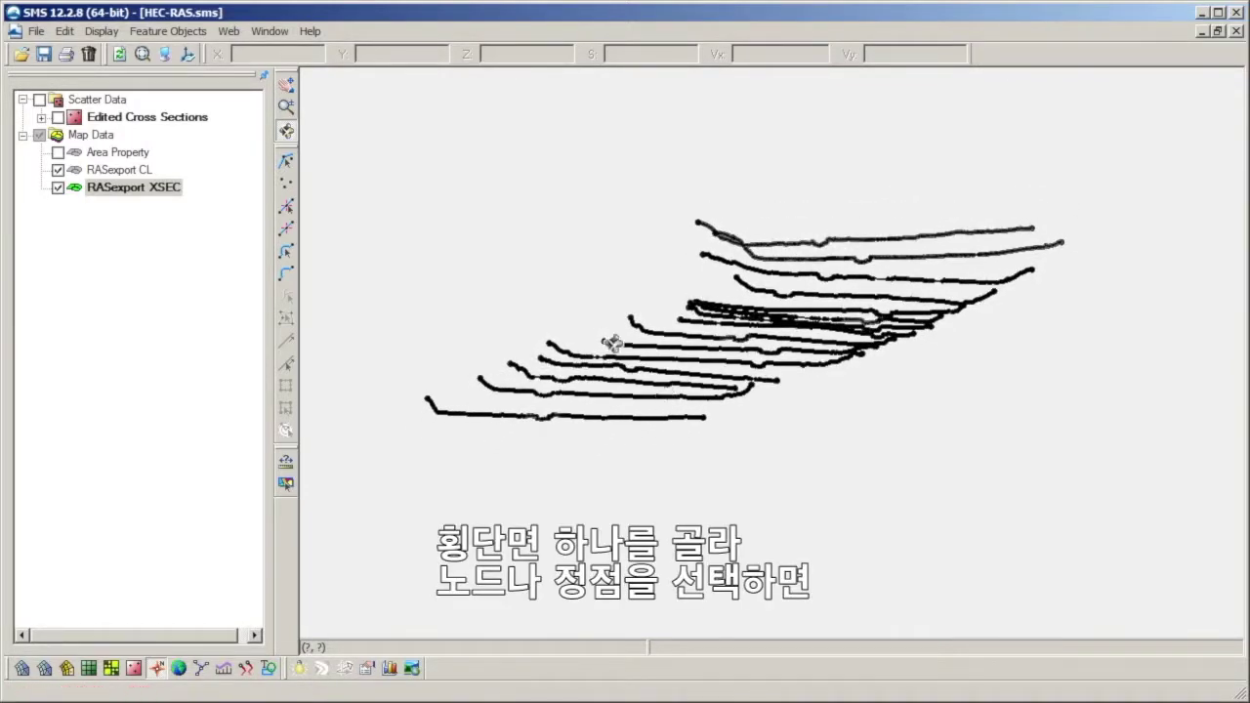
- Inspect the lowest cross section's end node, showing elevation 801.38, then deselect it
left_click(286, 160)
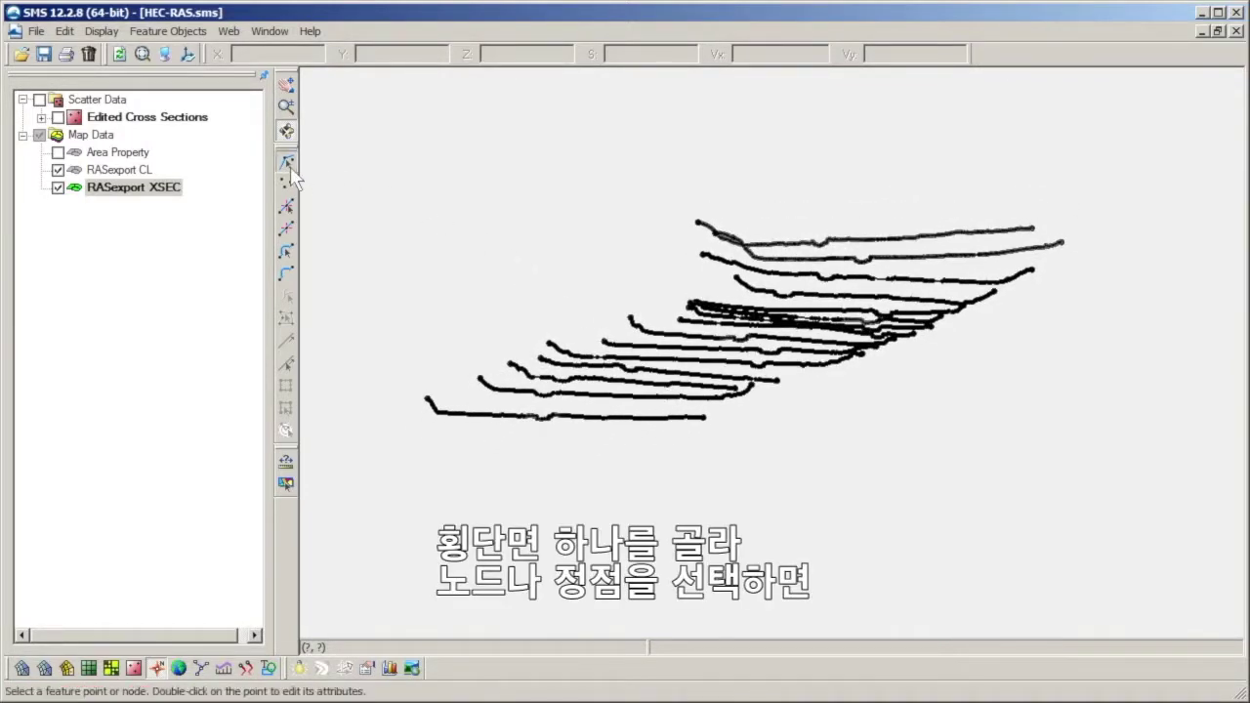
left_click(427, 398)
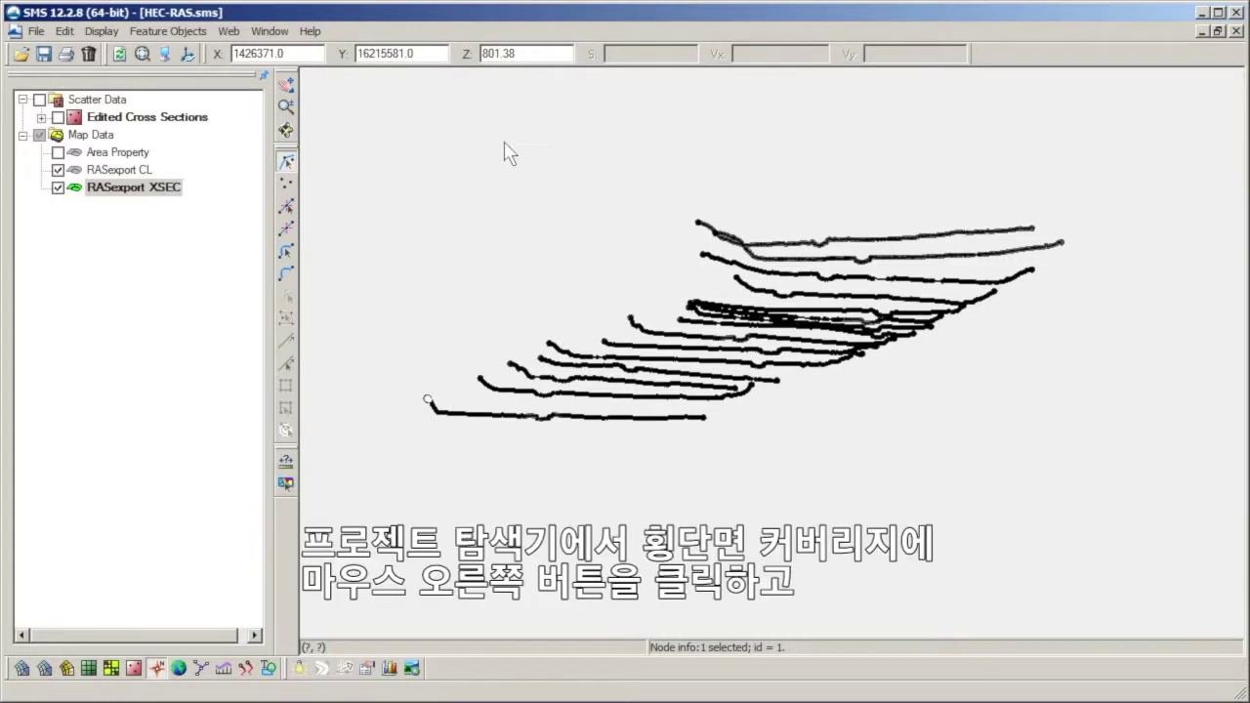
left_click(441, 312)
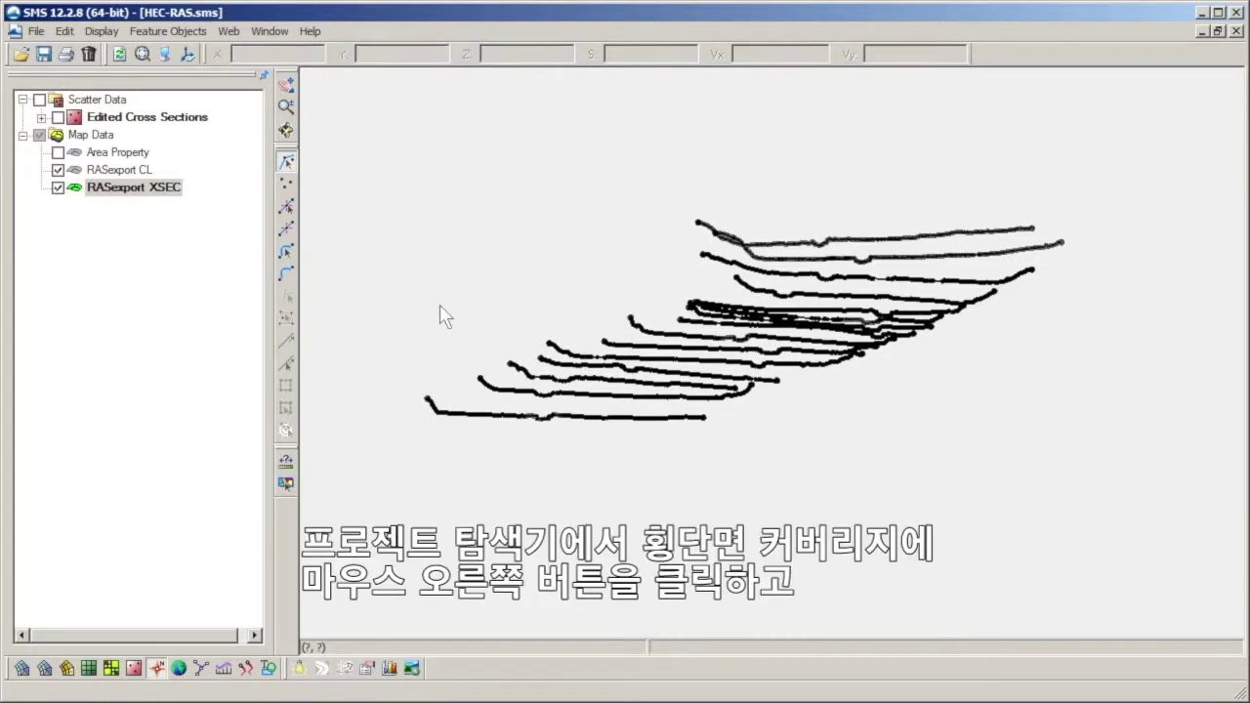
right_click(173, 198)
mouse_move(288, 405)
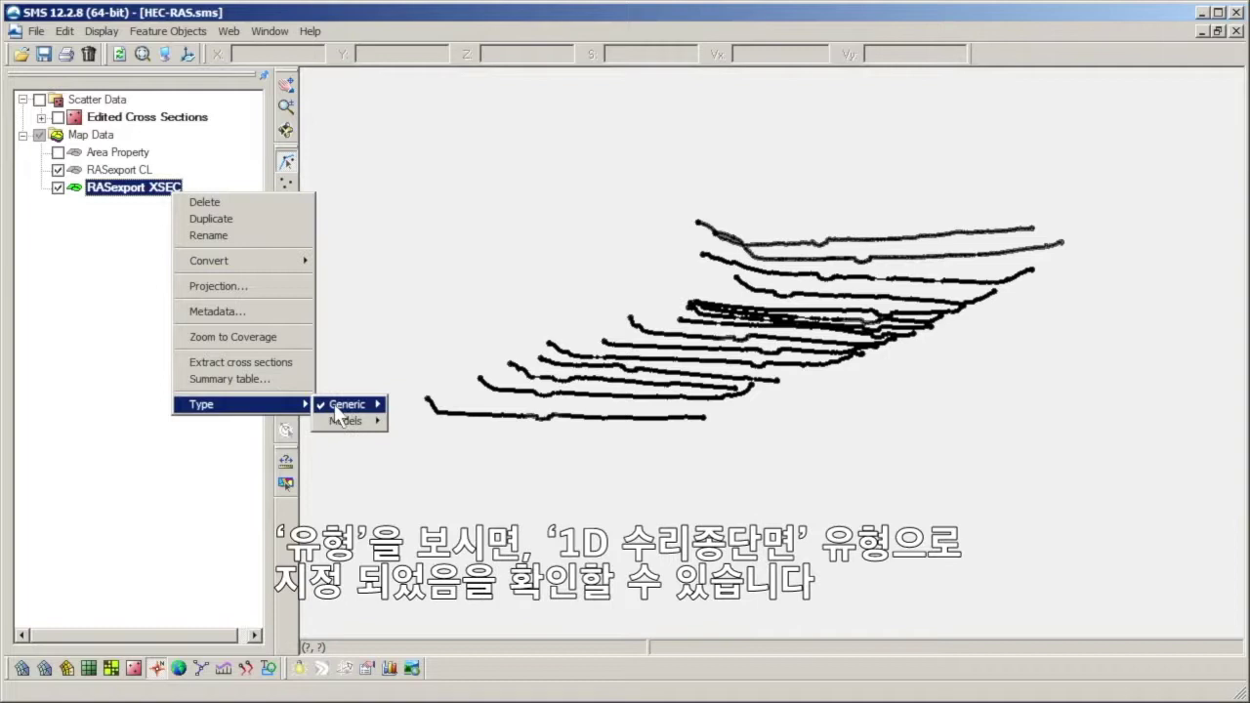
mouse_move(345, 403)
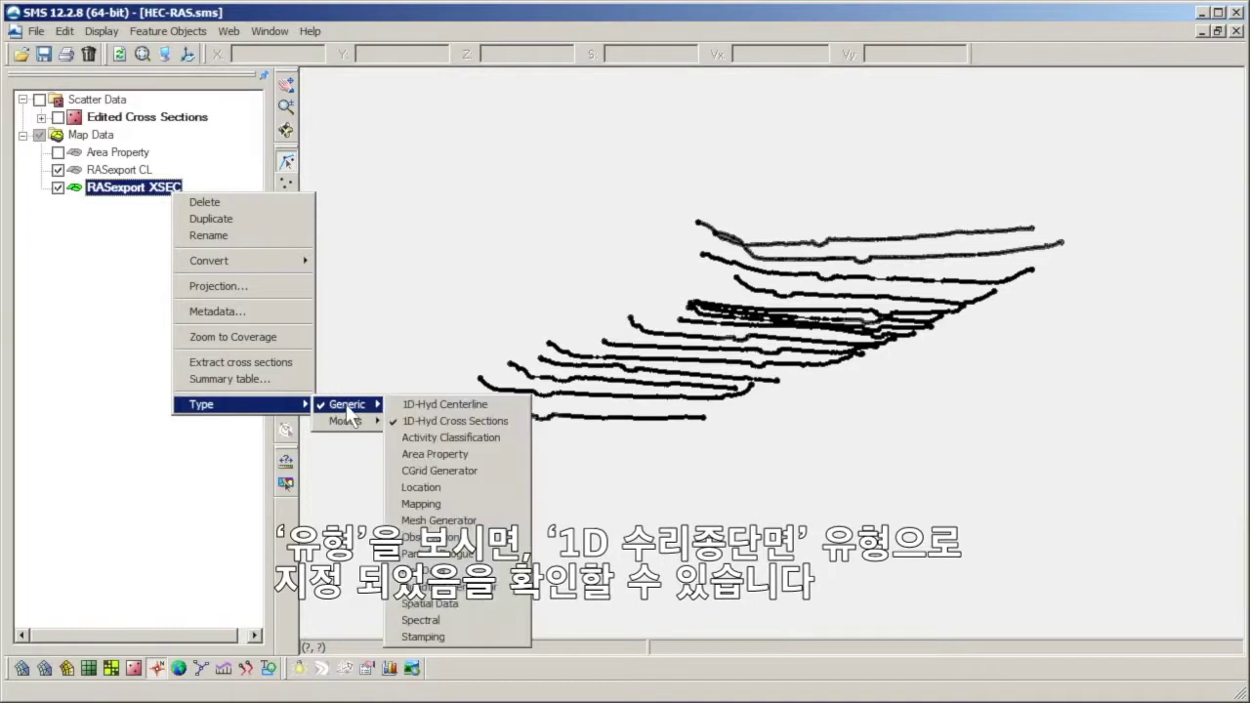
left_click(511, 423)
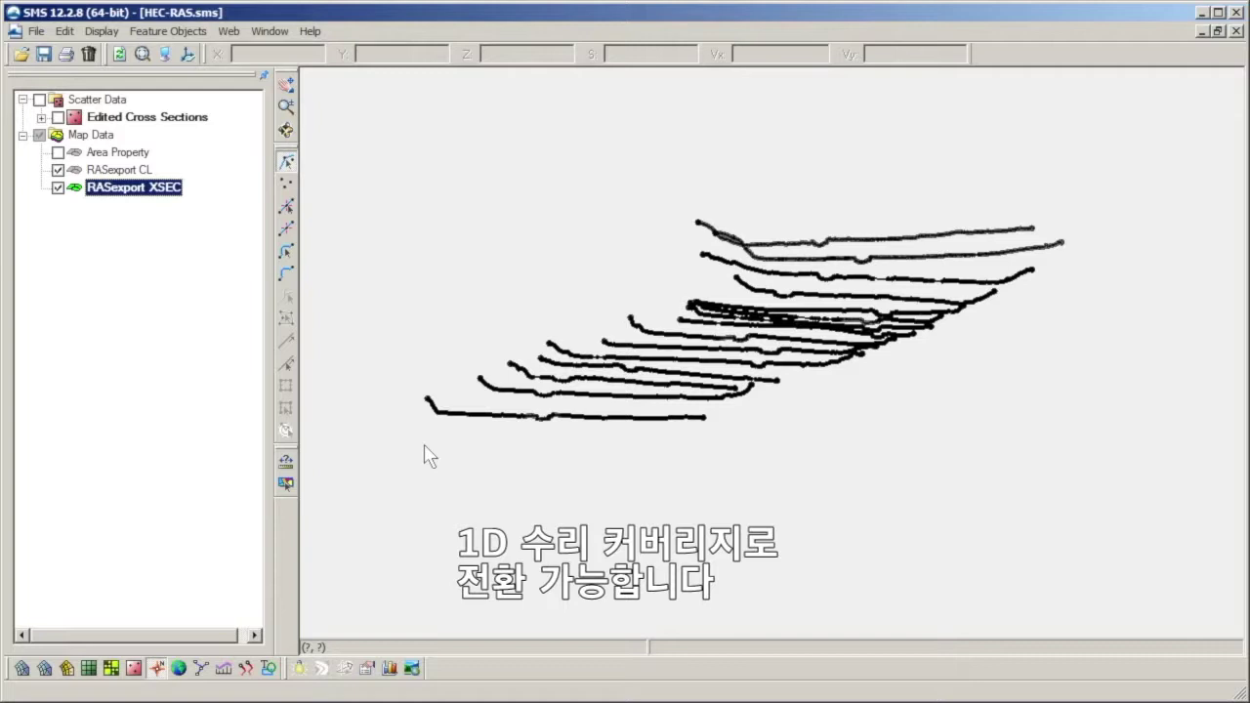
right_click(161, 186)
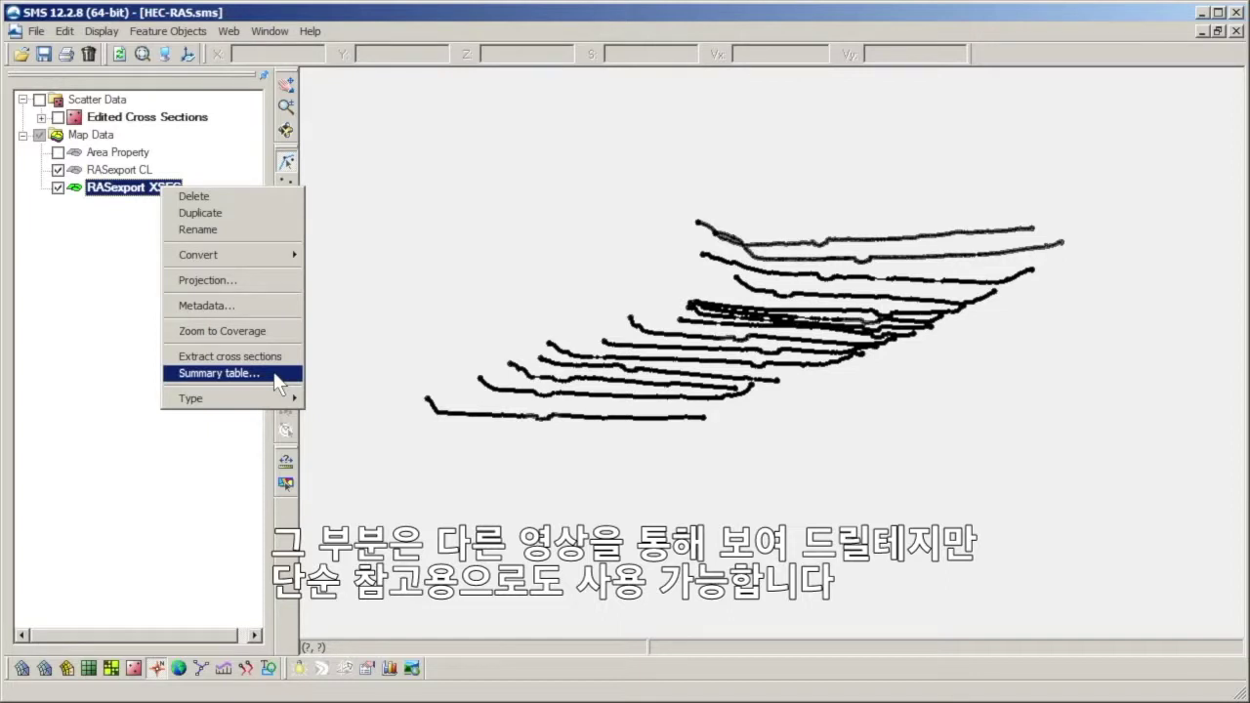
left_click(399, 360)
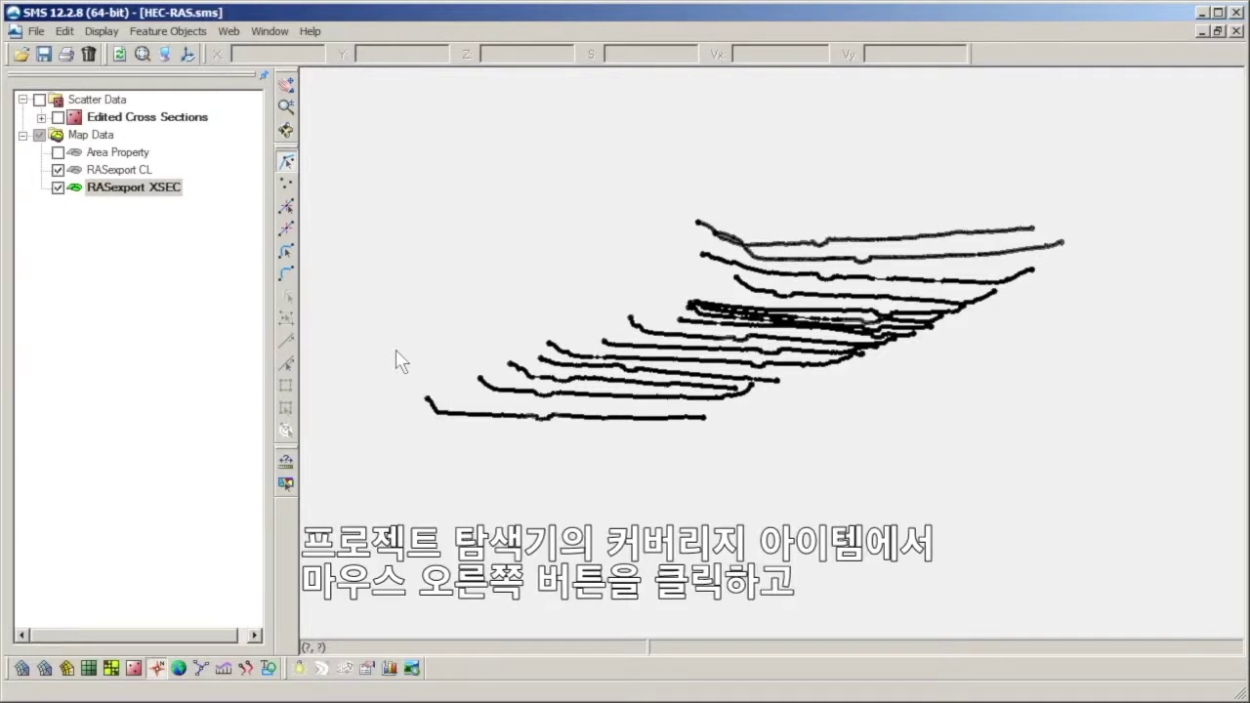
- Convert RASexport XSEC to a triangulated 'Cross Sections' scatter set using arc end point and vertex elevations
right_click(172, 193)
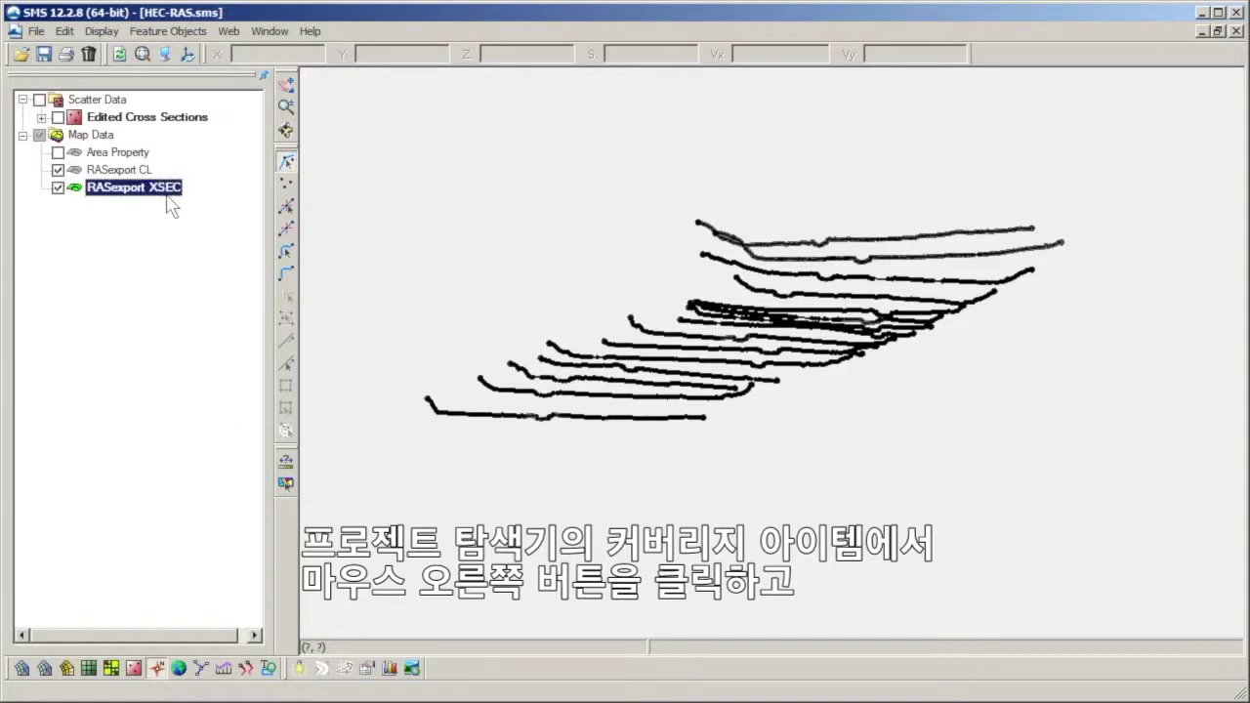
mouse_move(252, 272)
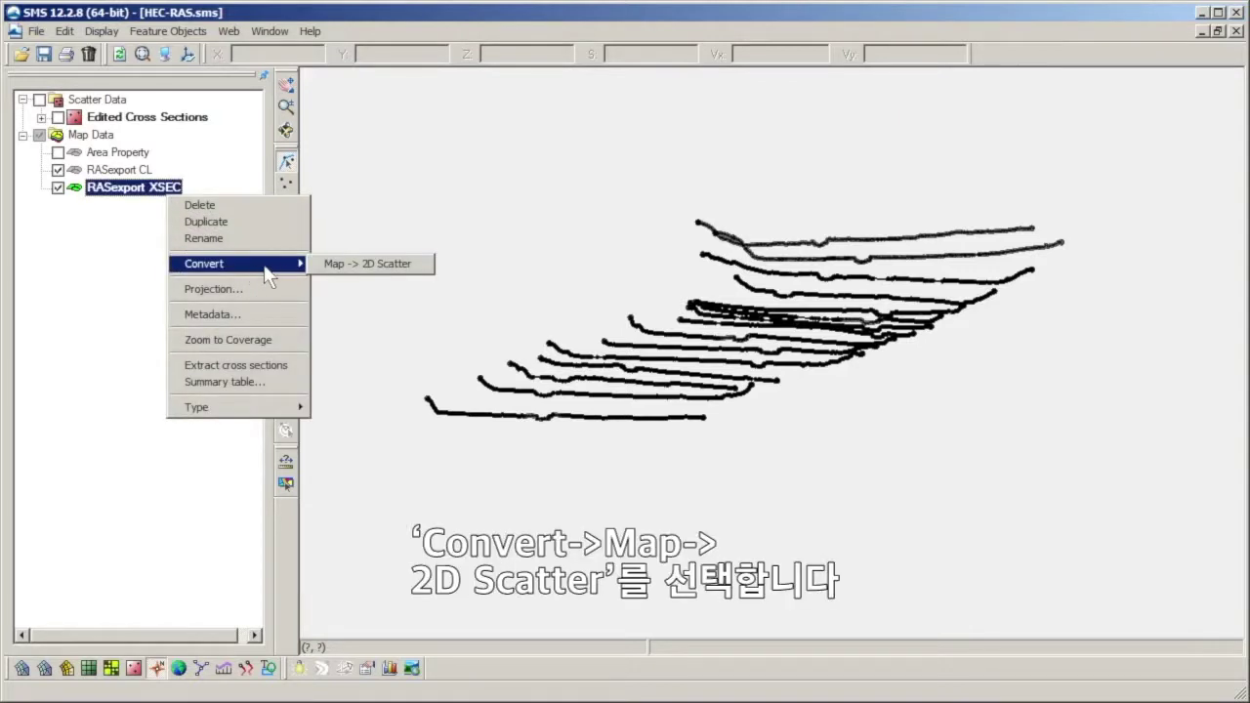
left_click(417, 269)
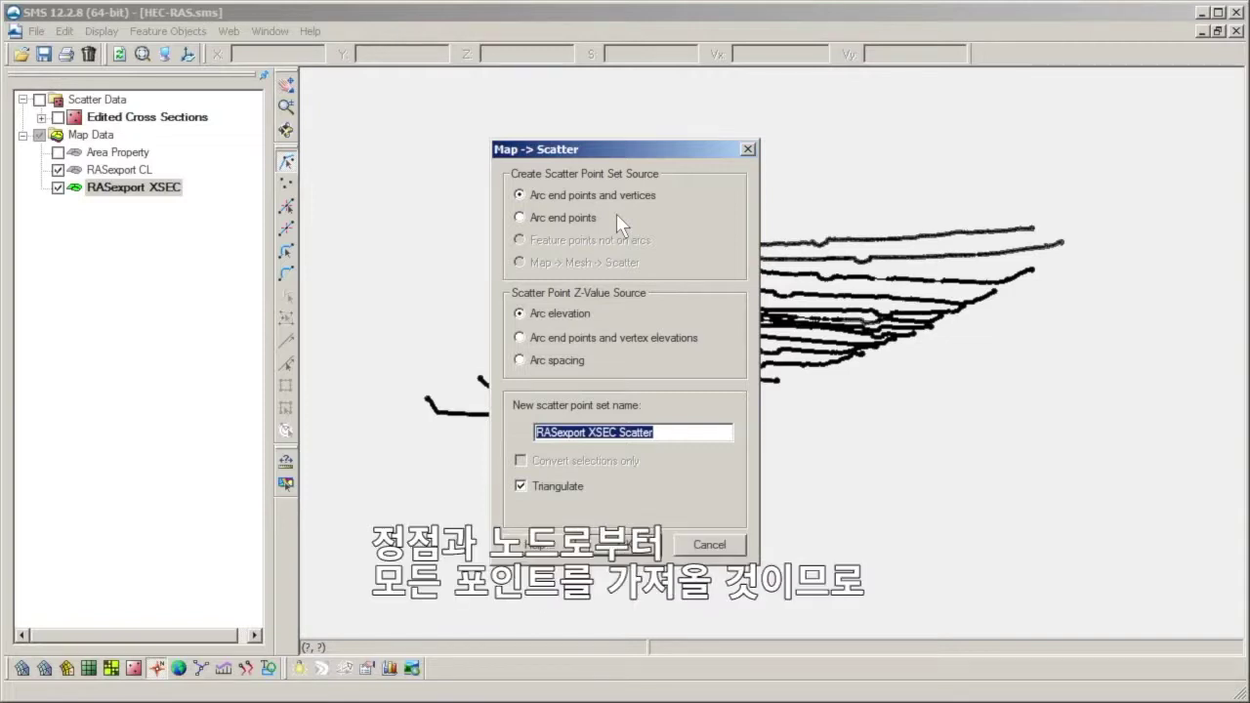
left_click(518, 196)
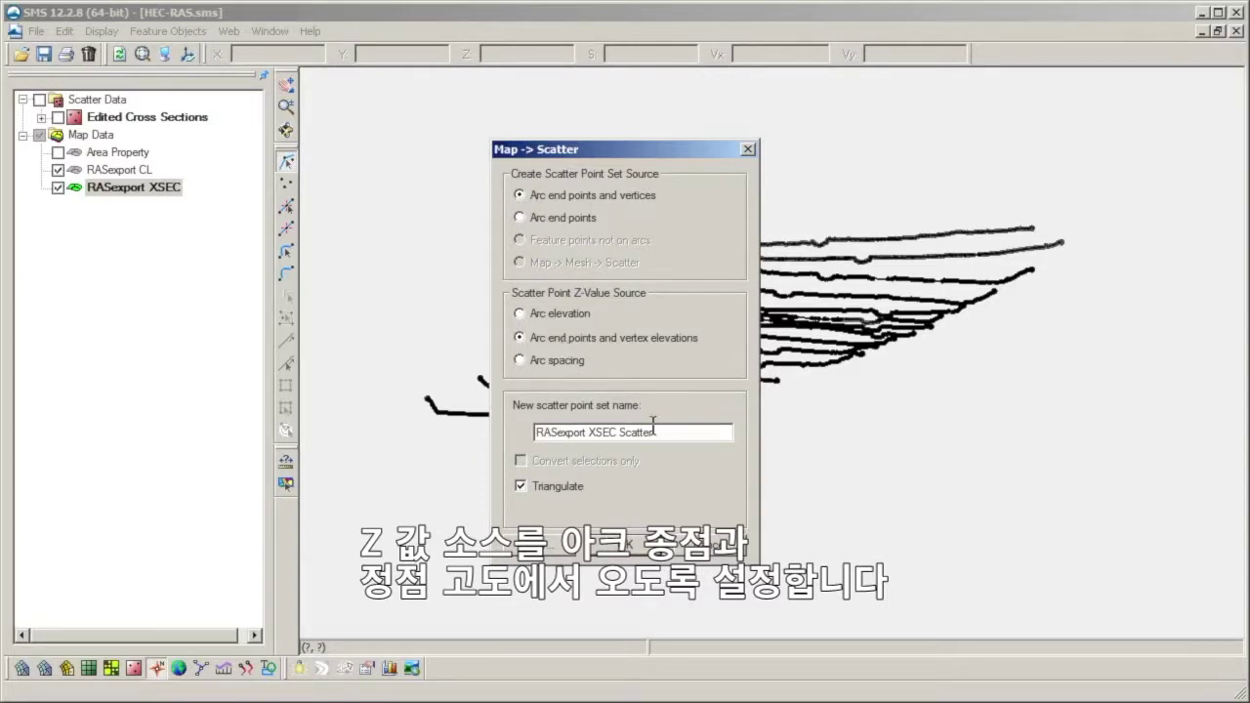
left_click_drag(670, 434, 561, 439)
type("Cro")
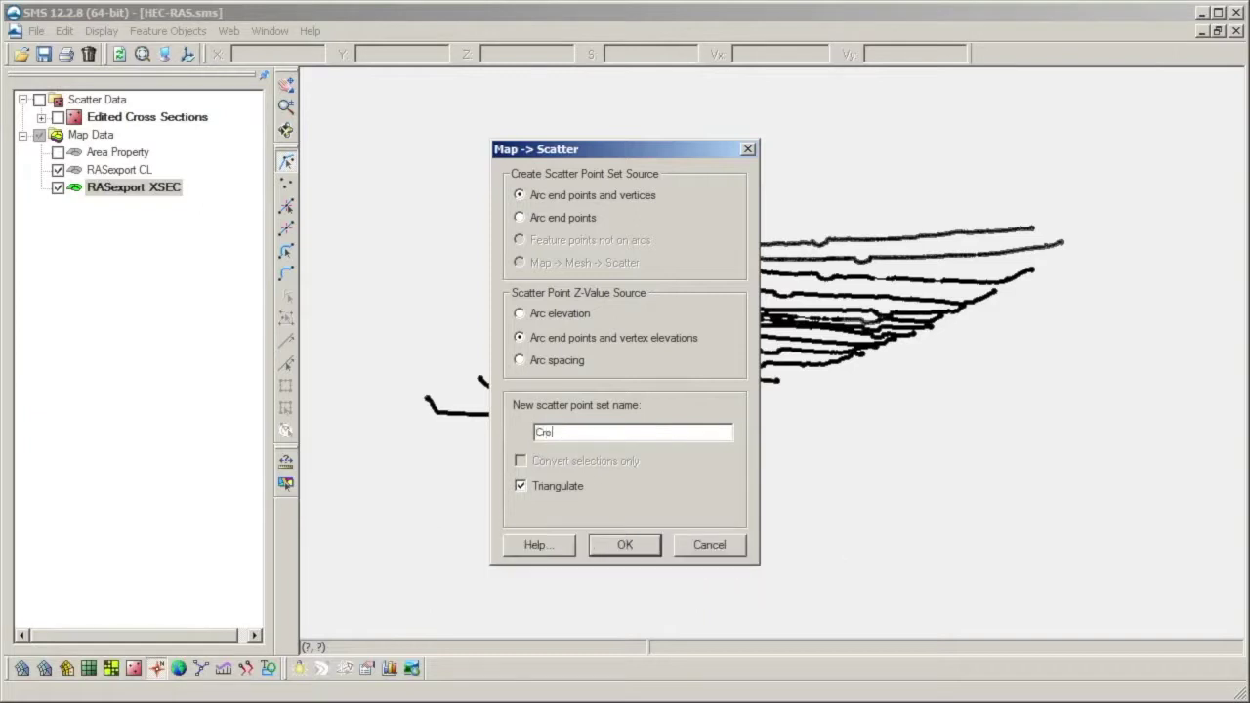
type("ss Sections")
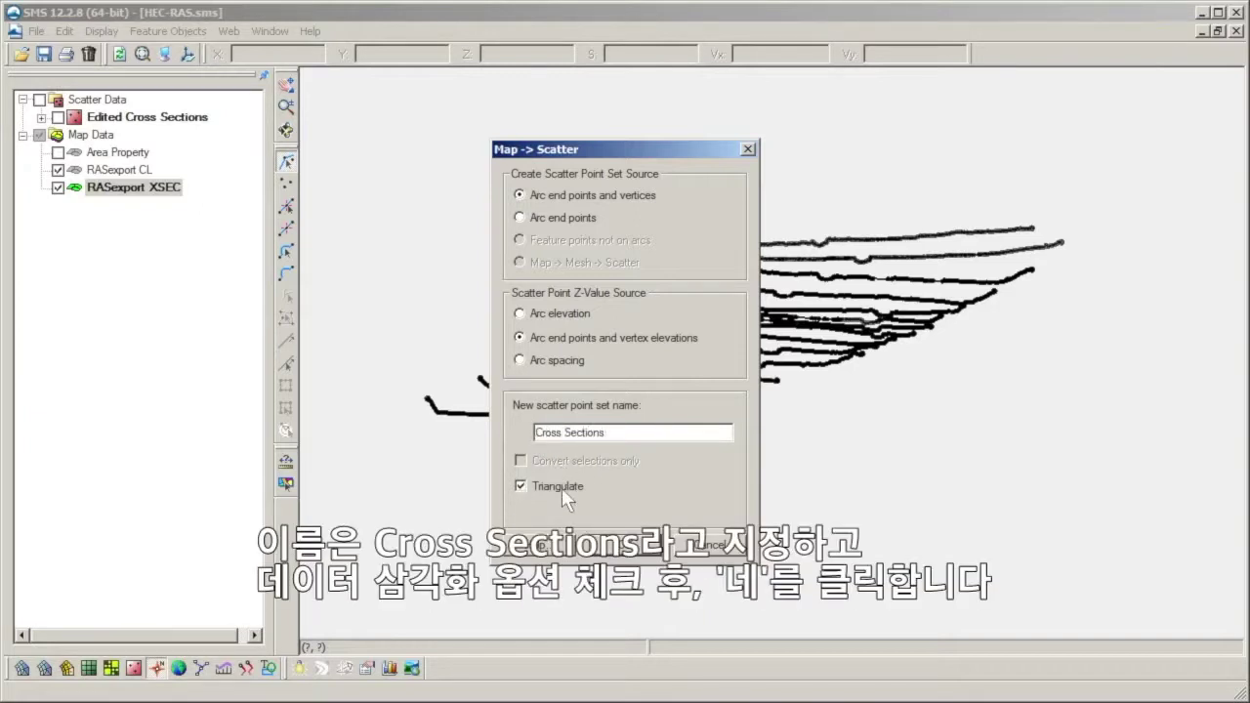
left_click(613, 543)
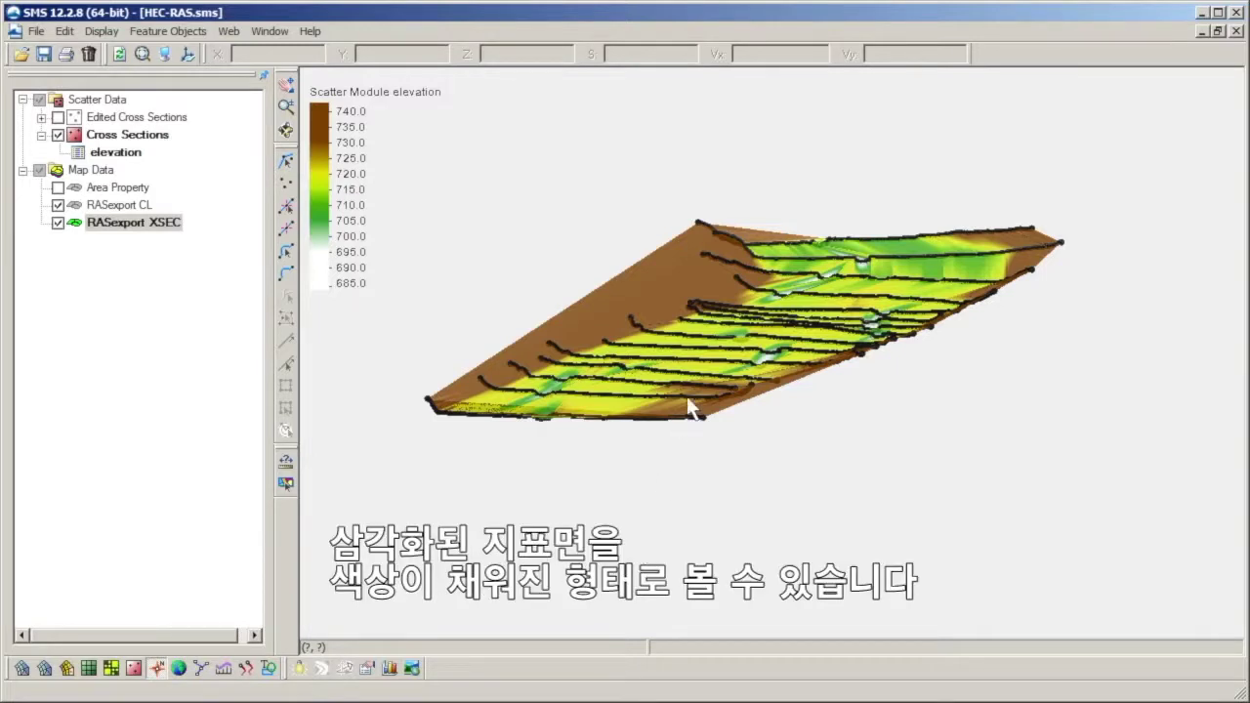
- Hide Map Data and tilt the view to show only the Cross Sections elevation surface
left_click(39, 170)
left_click(286, 130)
left_click_drag(830, 246, 628, 441)
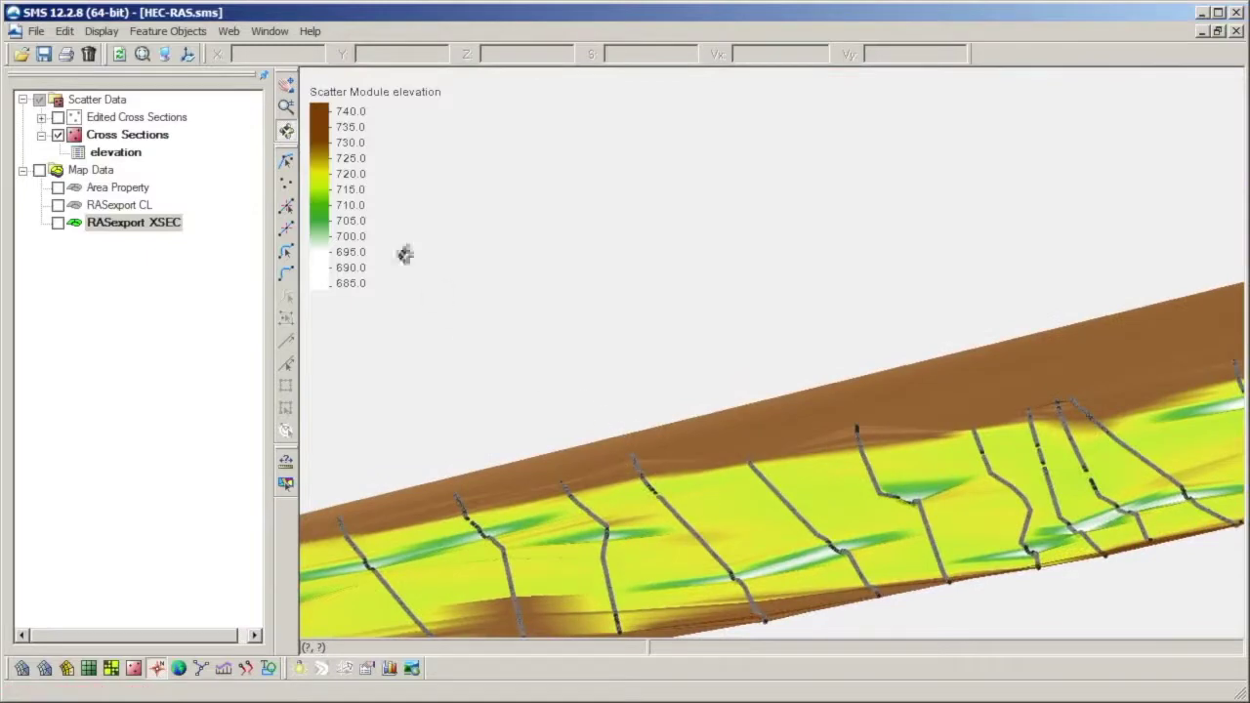
left_click(166, 55)
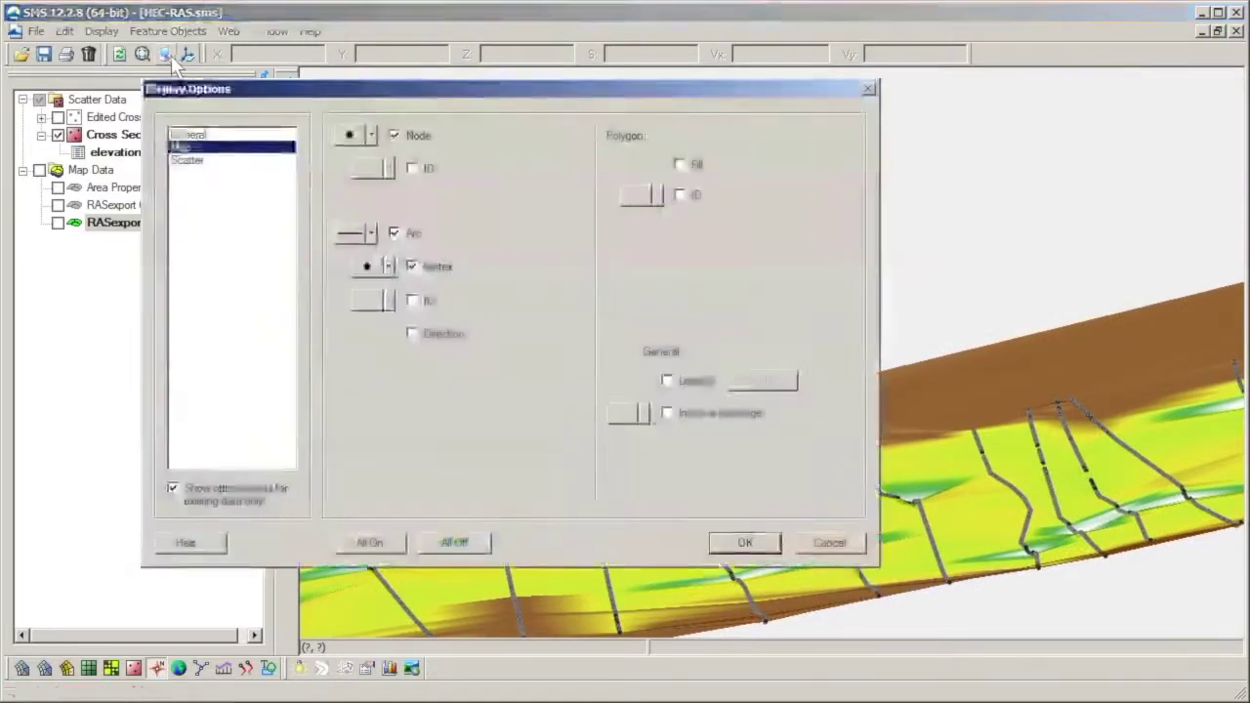
- Turn on scatter triangle and breakline display, then rotate to view the red triangulation edges
left_click(274, 160)
left_click(396, 222)
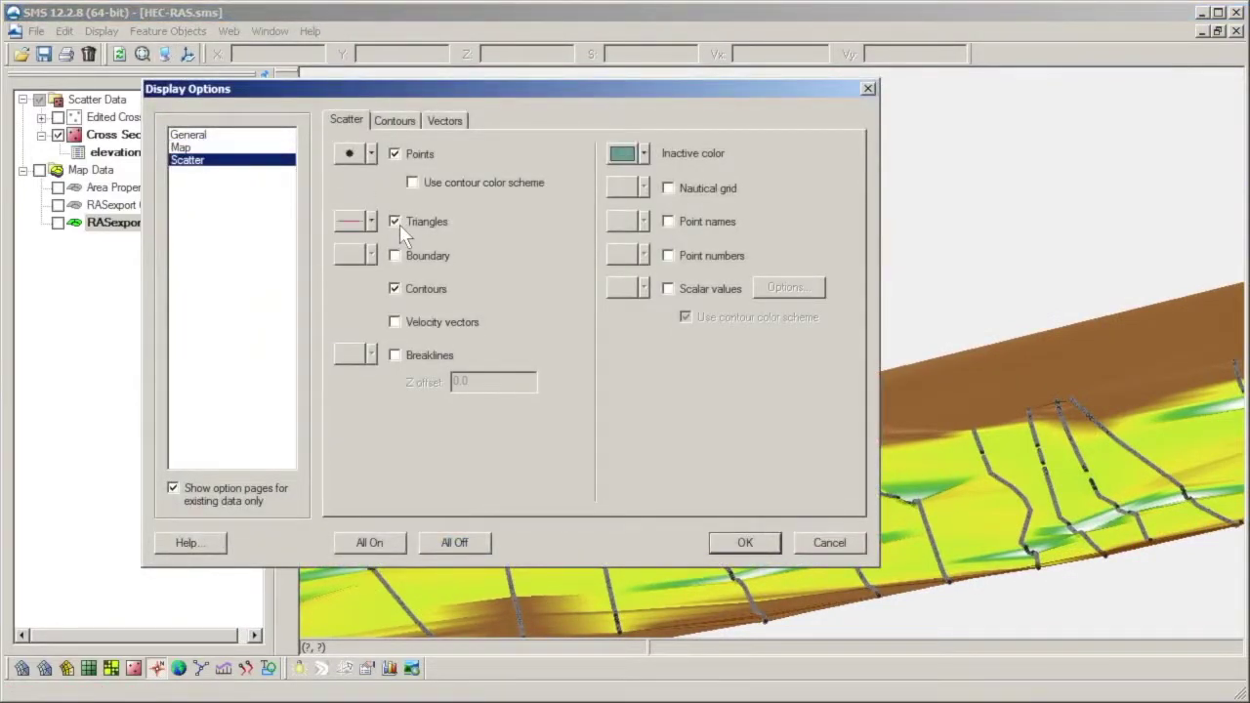
left_click(396, 355)
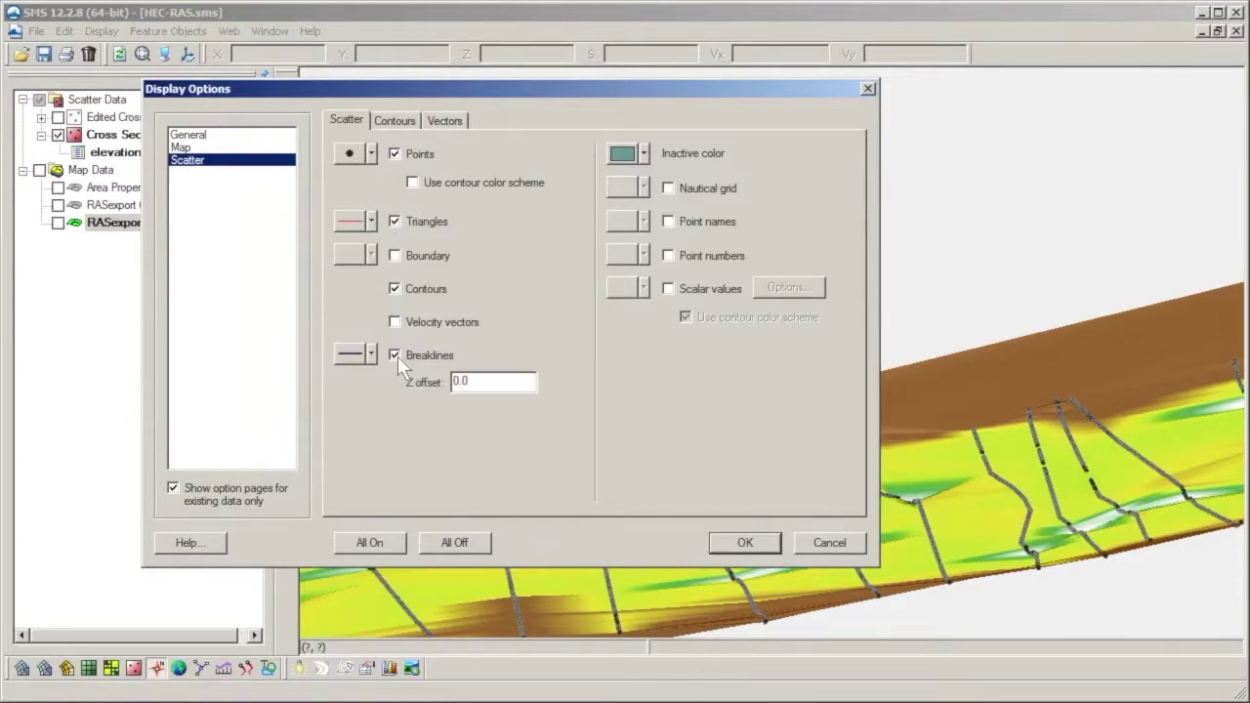
left_click(752, 543)
mouse_move(670, 362)
left_mouse_down()
mouse_move(692, 357)
mouse_move(675, 366)
left_mouse_up()
left_click(187, 54)
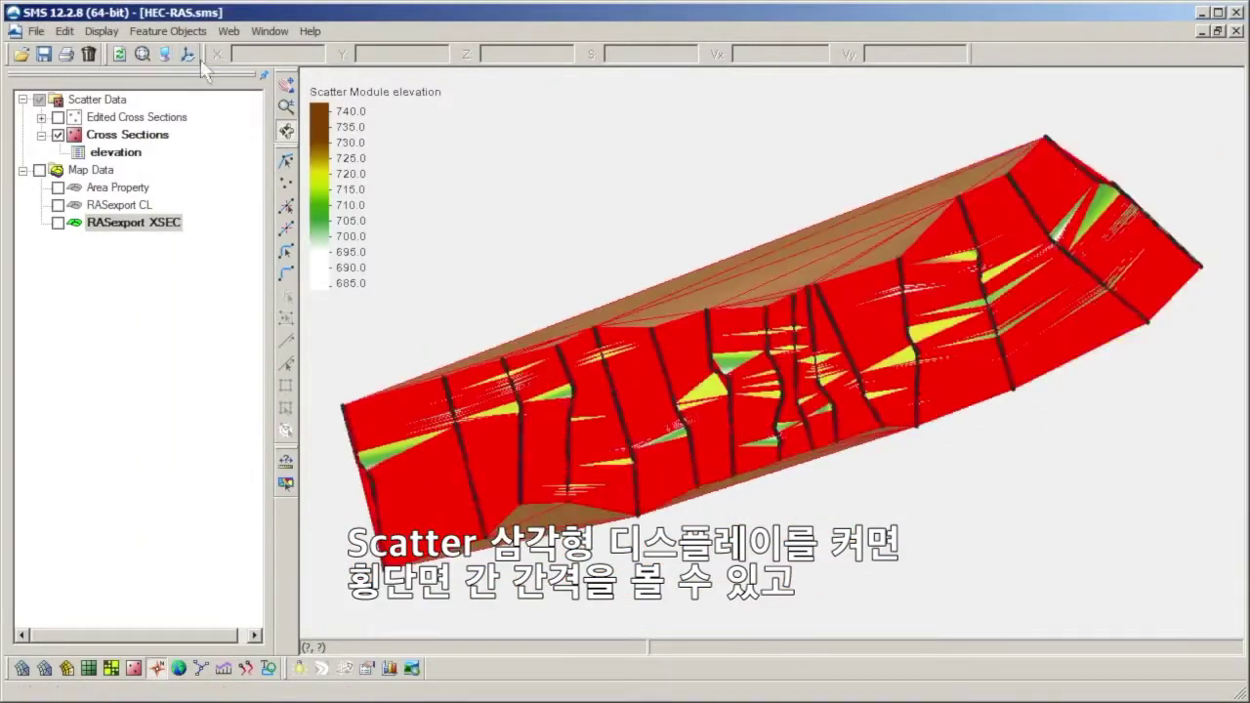
scroll(404, 436, "up", 3)
scroll(444, 451, "up", 5)
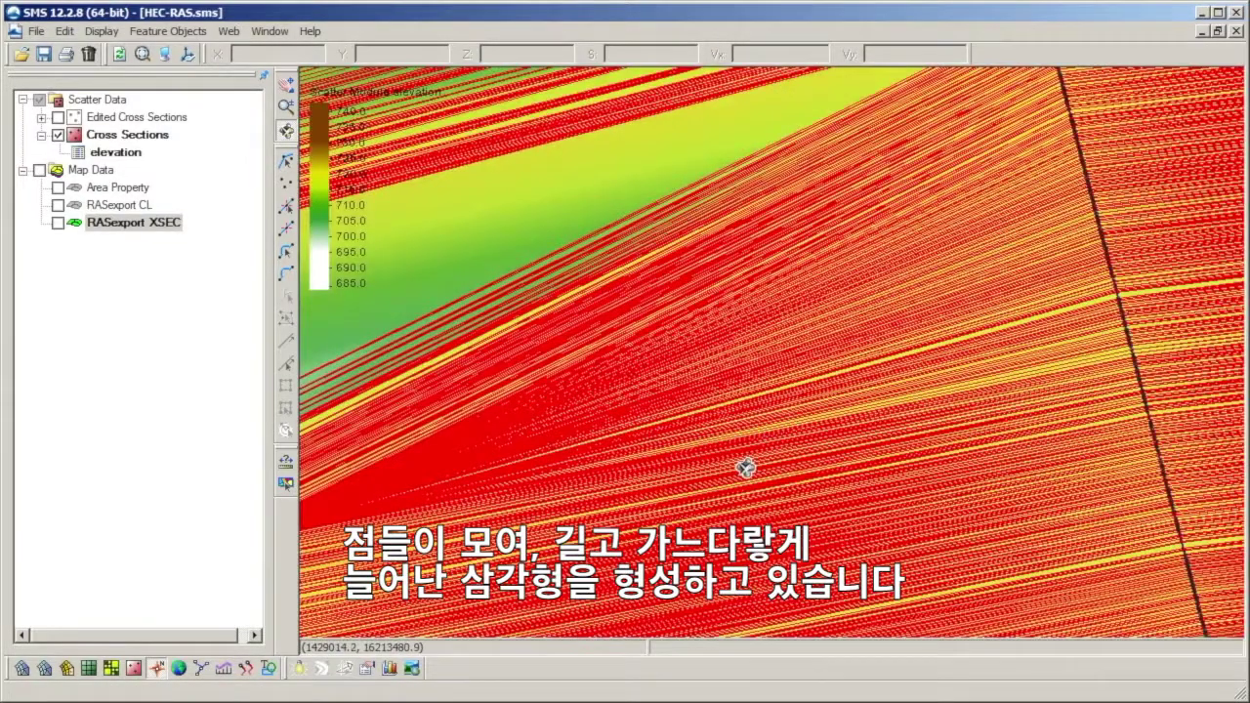
left_click(157, 135)
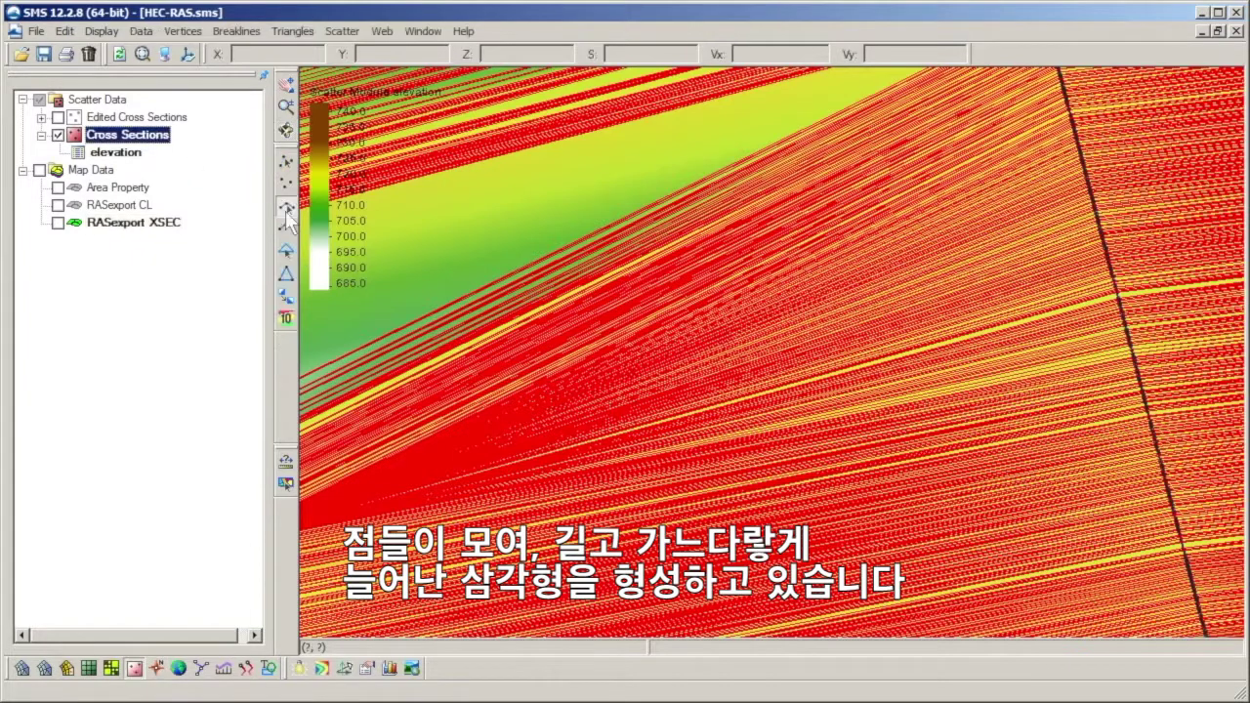
left_click(287, 252)
left_click(651, 421)
left_click(684, 469)
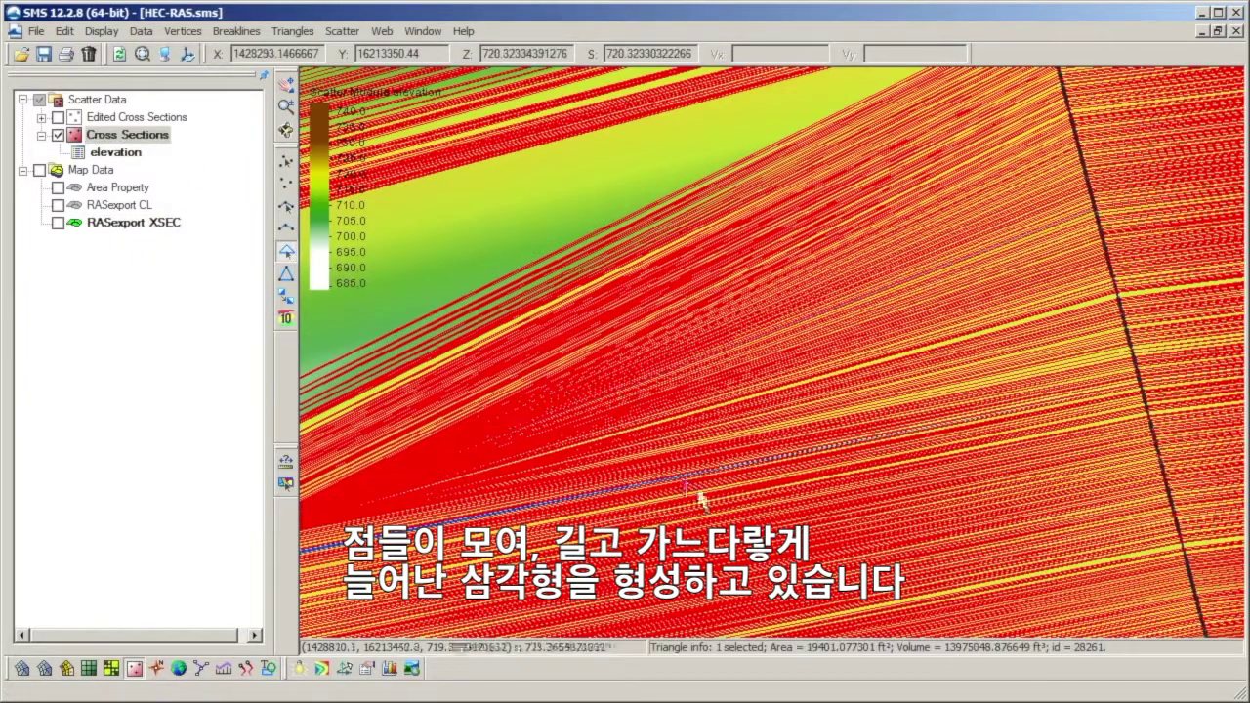
left_click(765, 543)
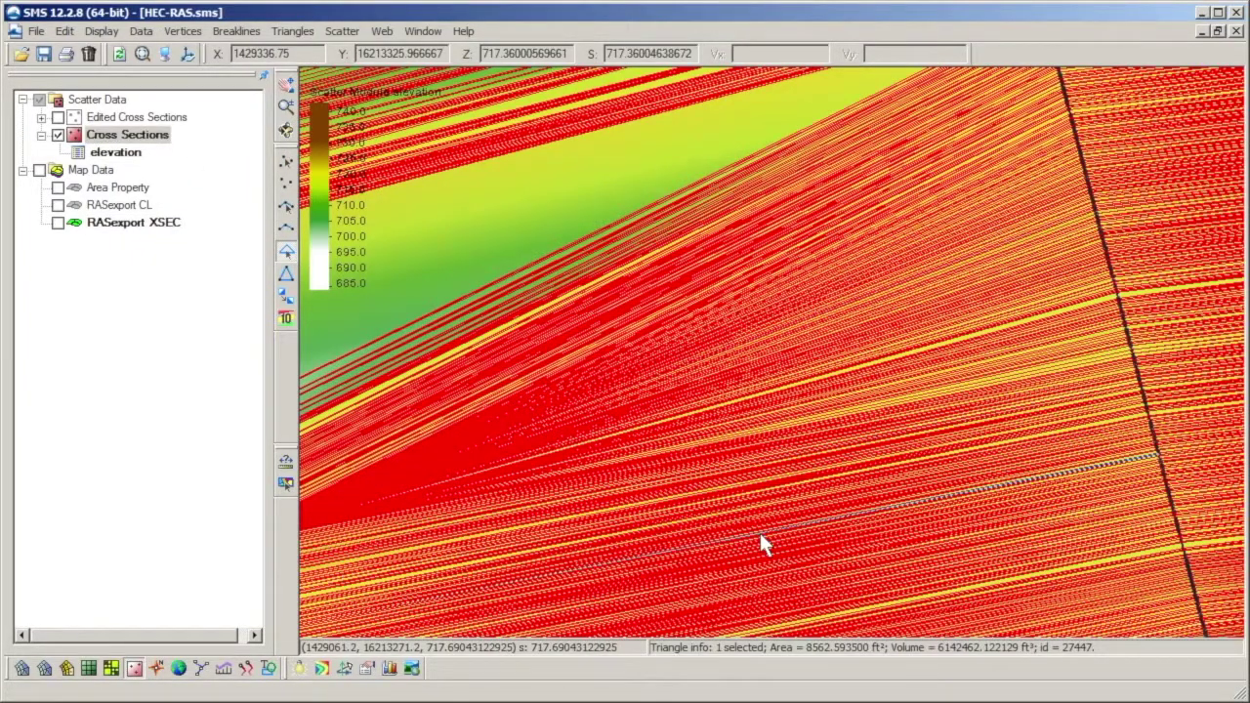
scroll(763, 546, "up", 5)
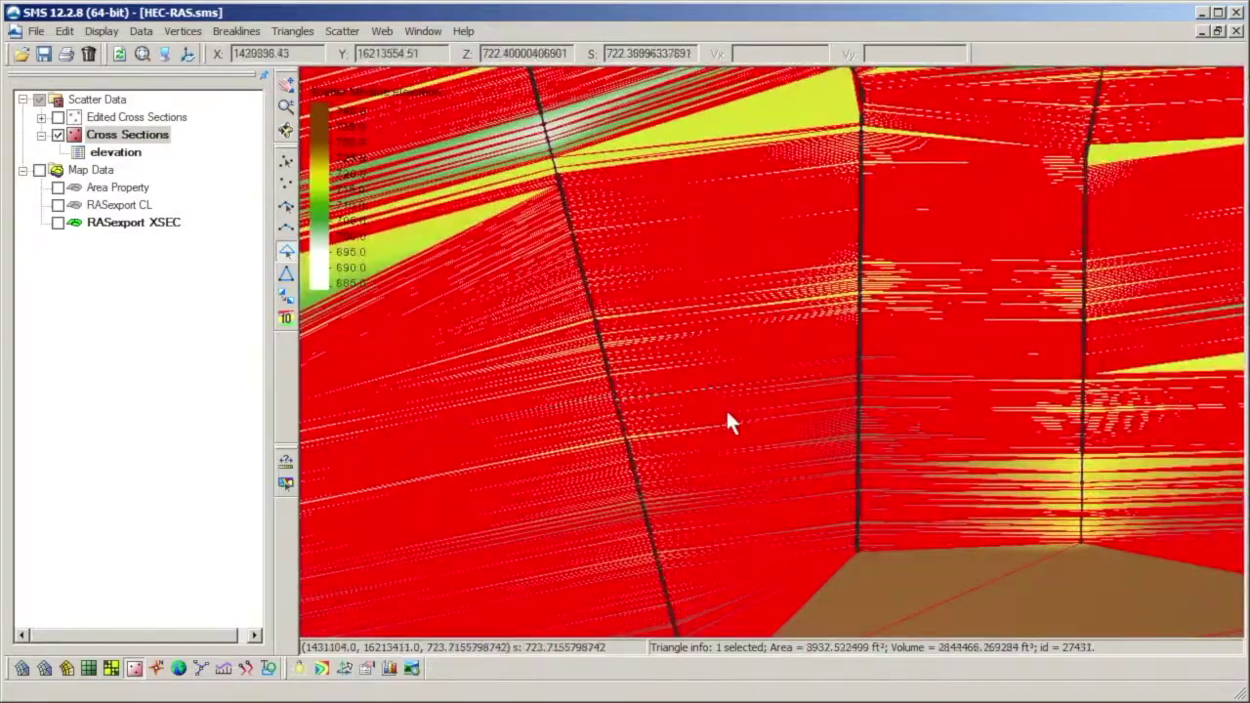
left_click(740, 465)
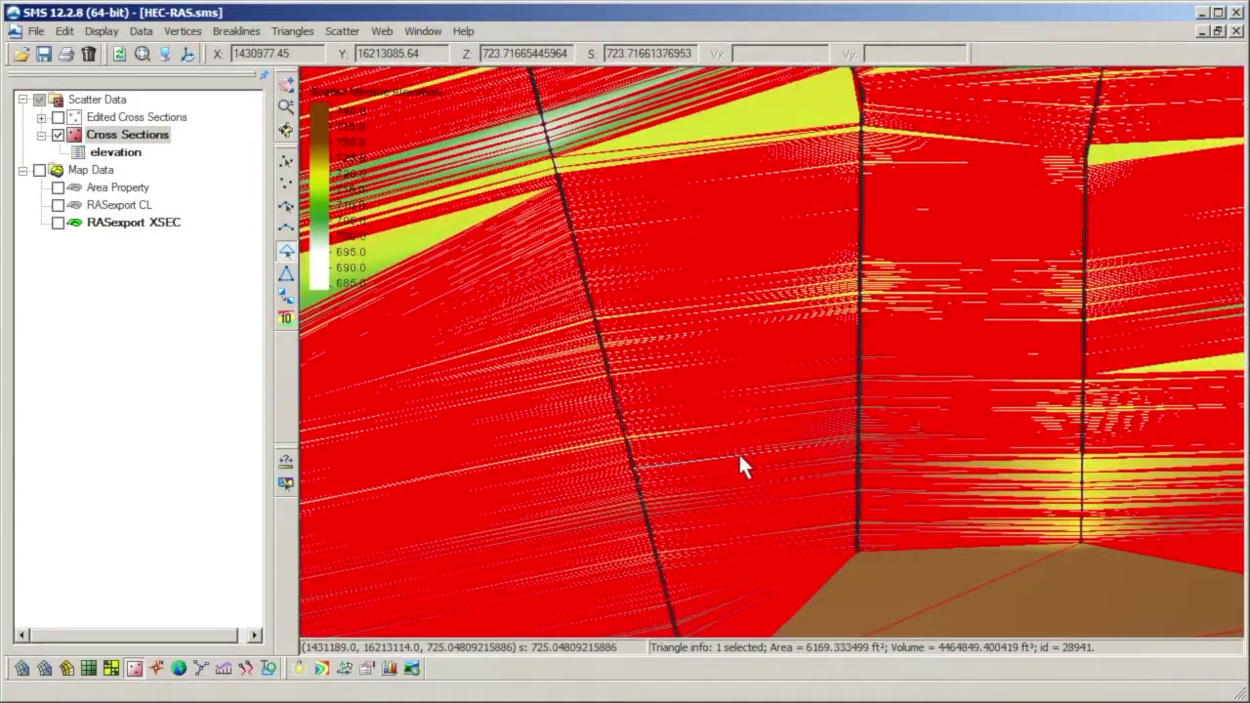
scroll(740, 466, "down", 3)
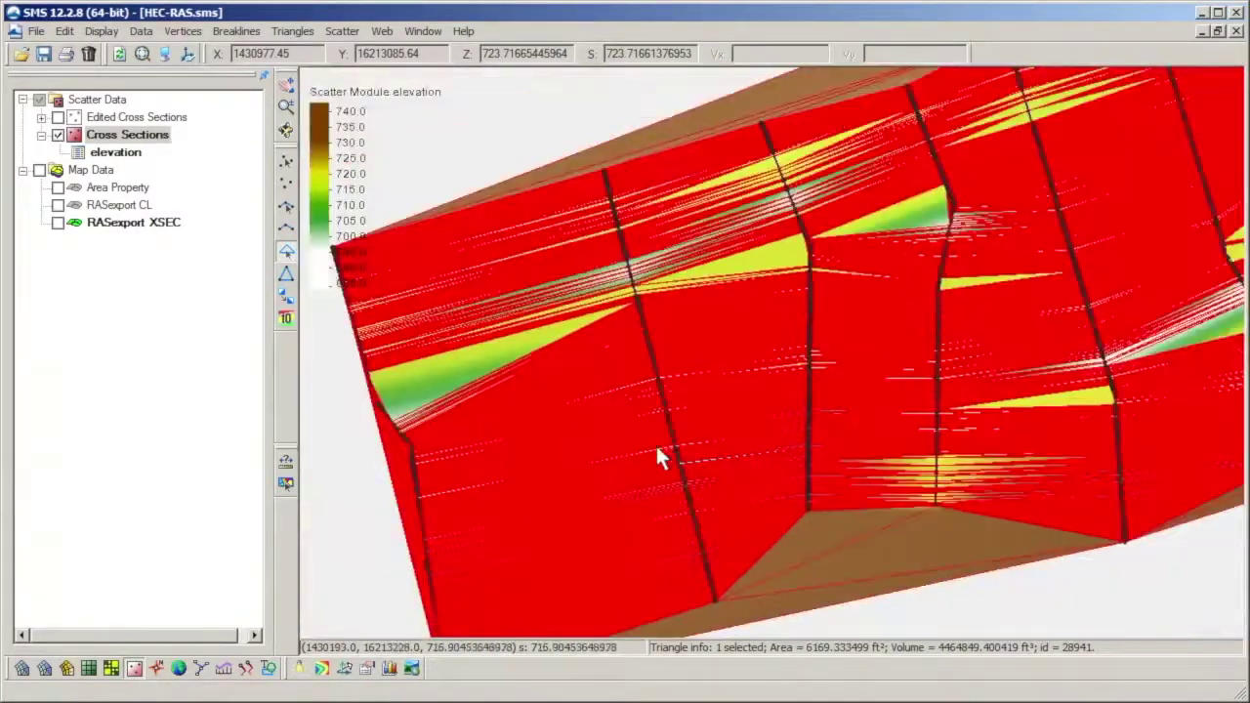
scroll(498, 420, "up", 2)
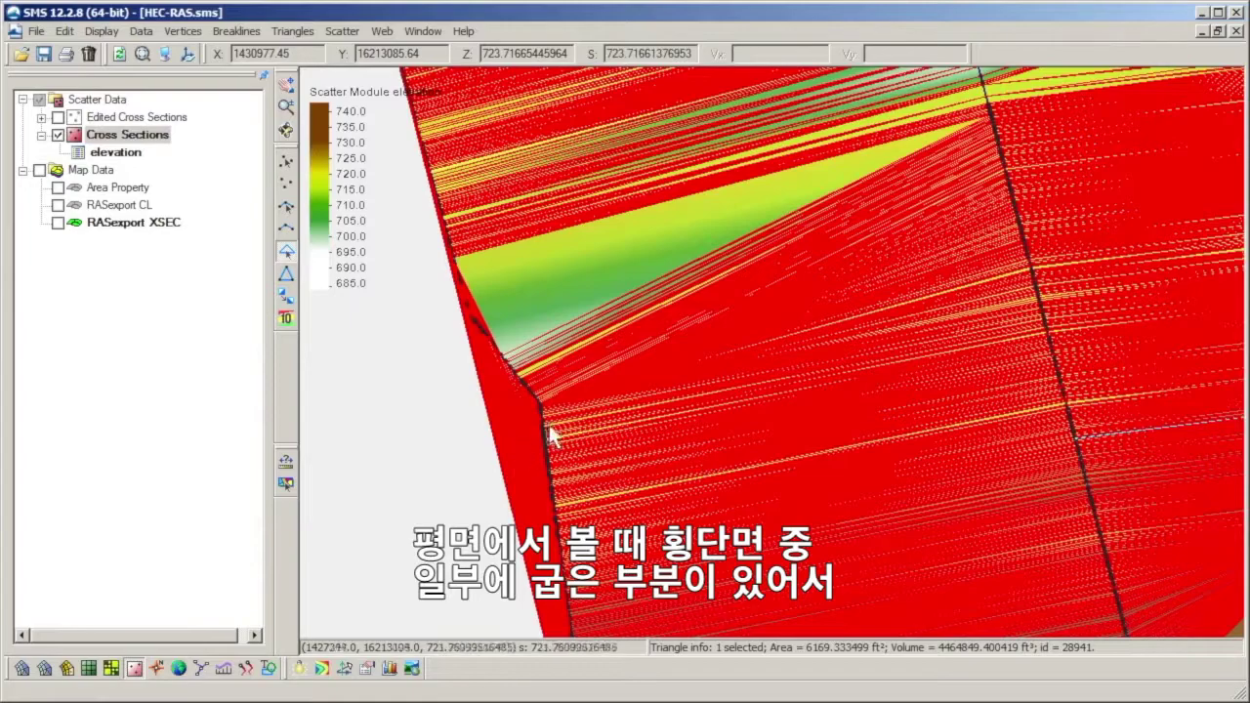
left_click_drag(591, 387, 456, 343)
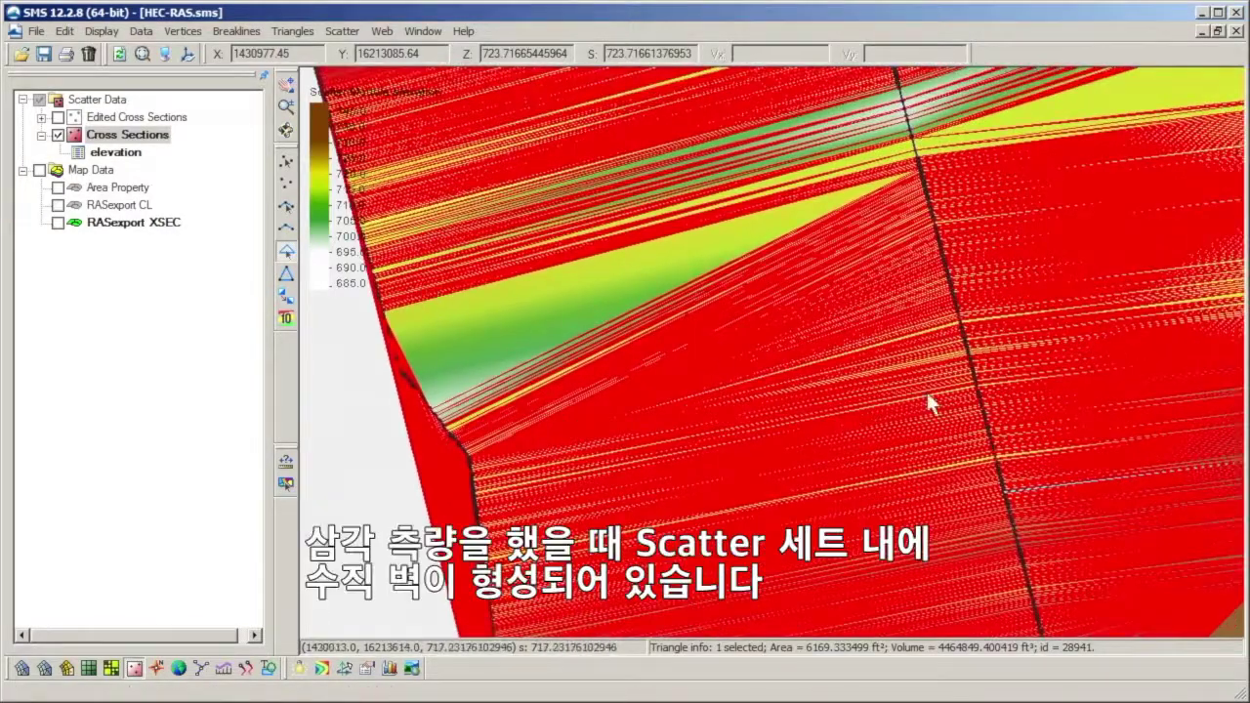
scroll(686, 284, "down", 3)
left_click_drag(687, 285, 952, 396)
scroll(976, 395, "up", 3)
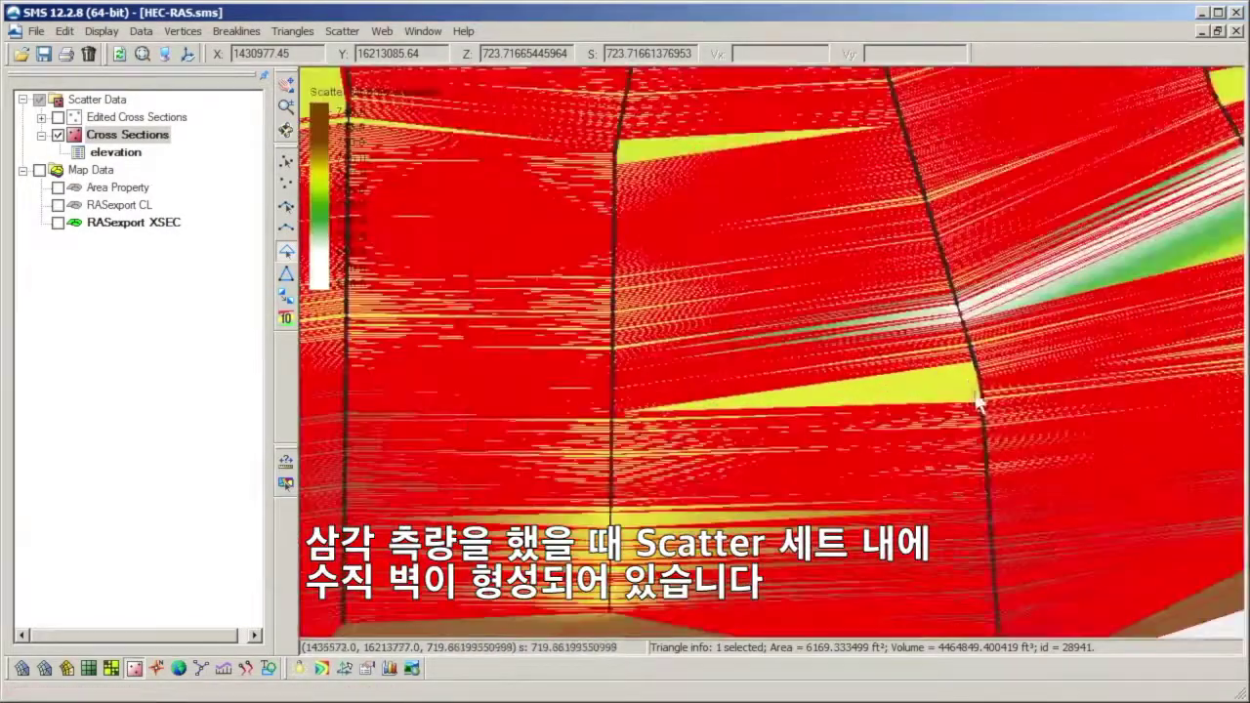
scroll(978, 400, "up", 2)
left_click(782, 396)
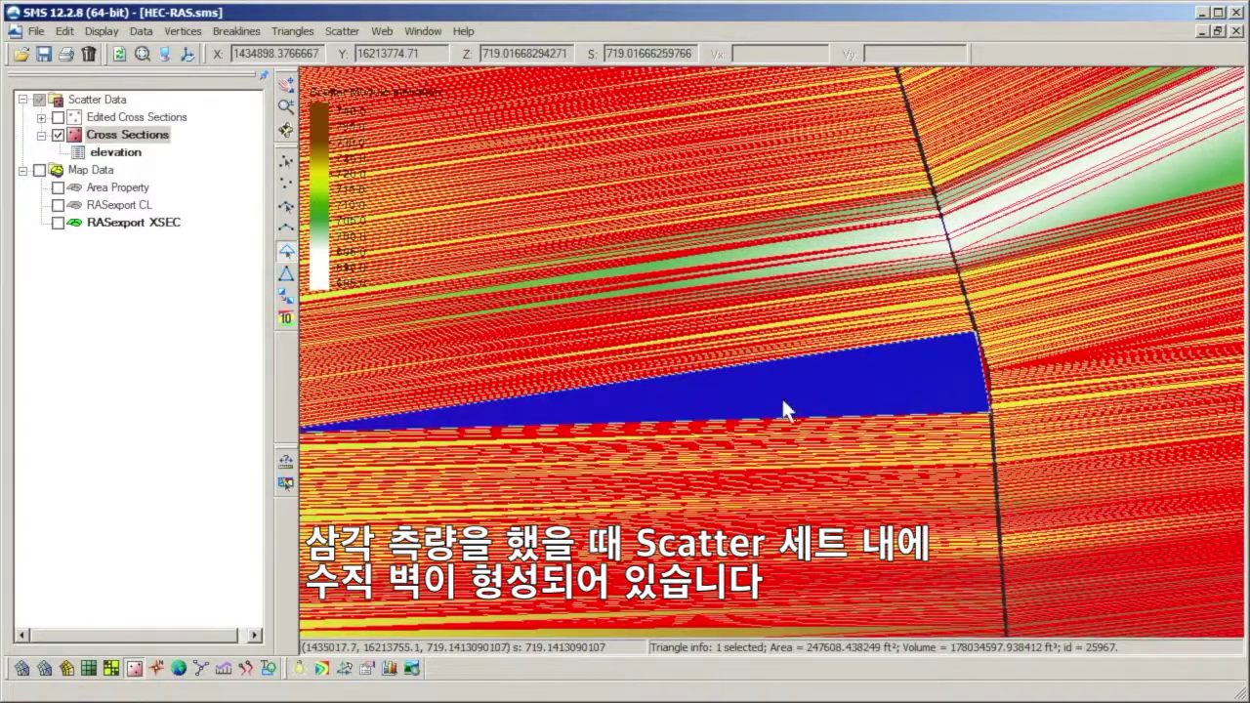
scroll(720, 391, "down", 3)
left_click_drag(720, 391, 765, 457)
left_click(718, 262)
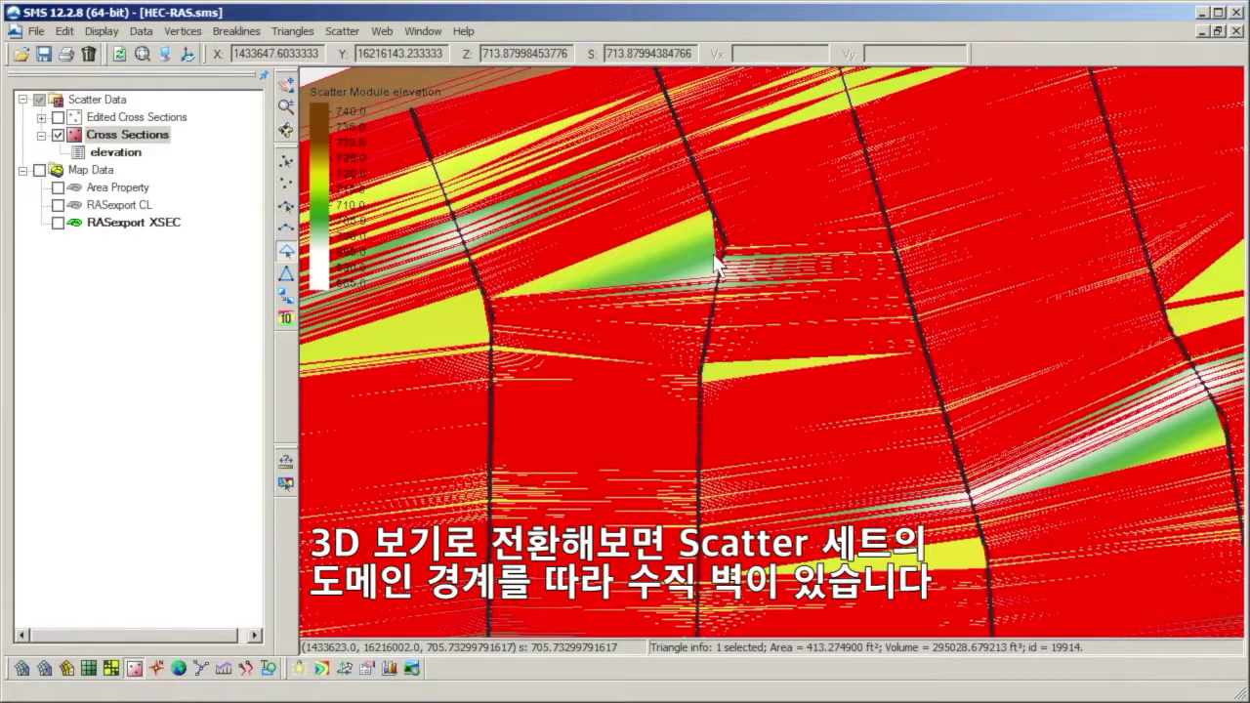
left_click(716, 261)
left_click_drag(716, 261, 306, 157)
left_click_drag(779, 336, 881, 355)
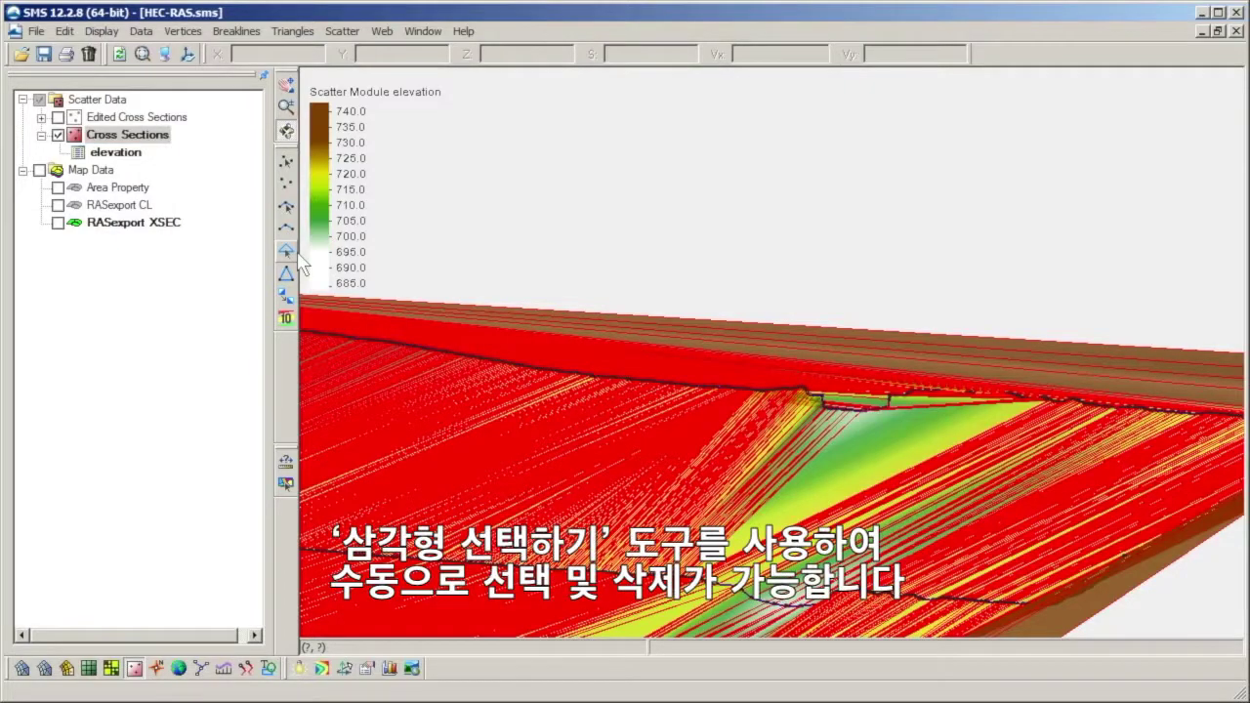
- Delete the 415 vertical-wall triangles above the channel from the Cross Sections scatter set
left_click(286, 251)
scroll(879, 428, "up", 3)
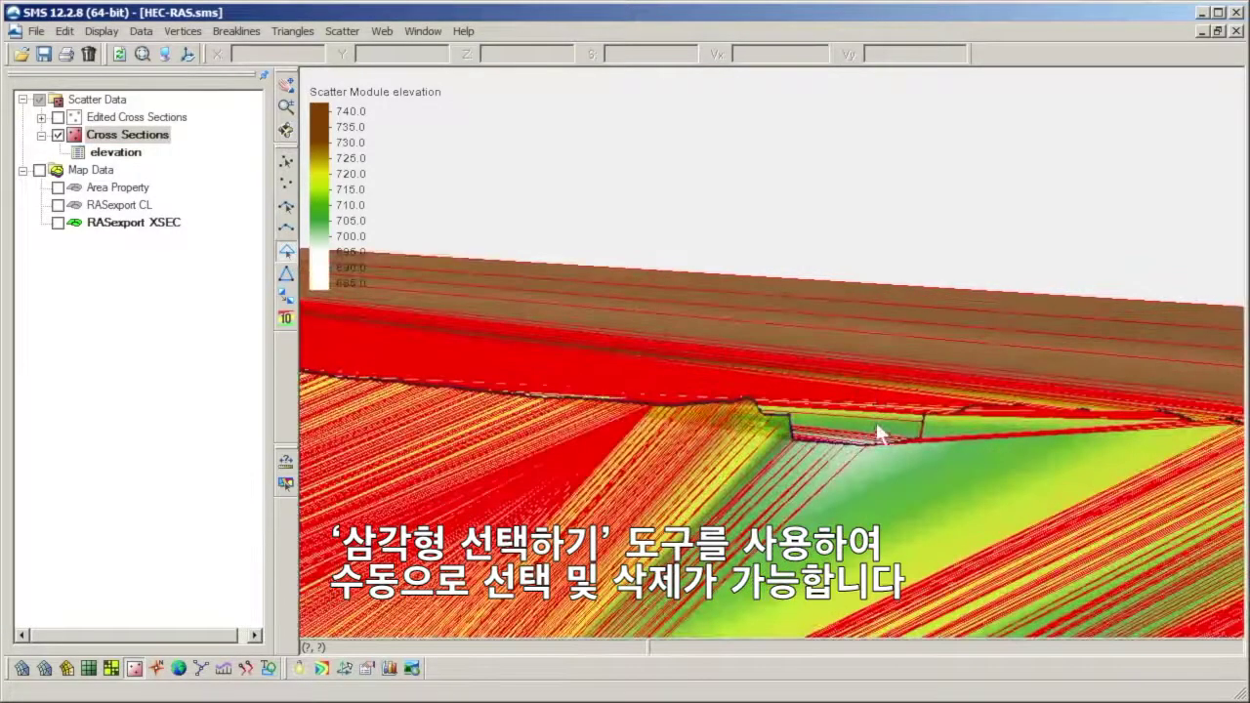
left_click_drag(840, 439, 864, 281)
key("Delete")
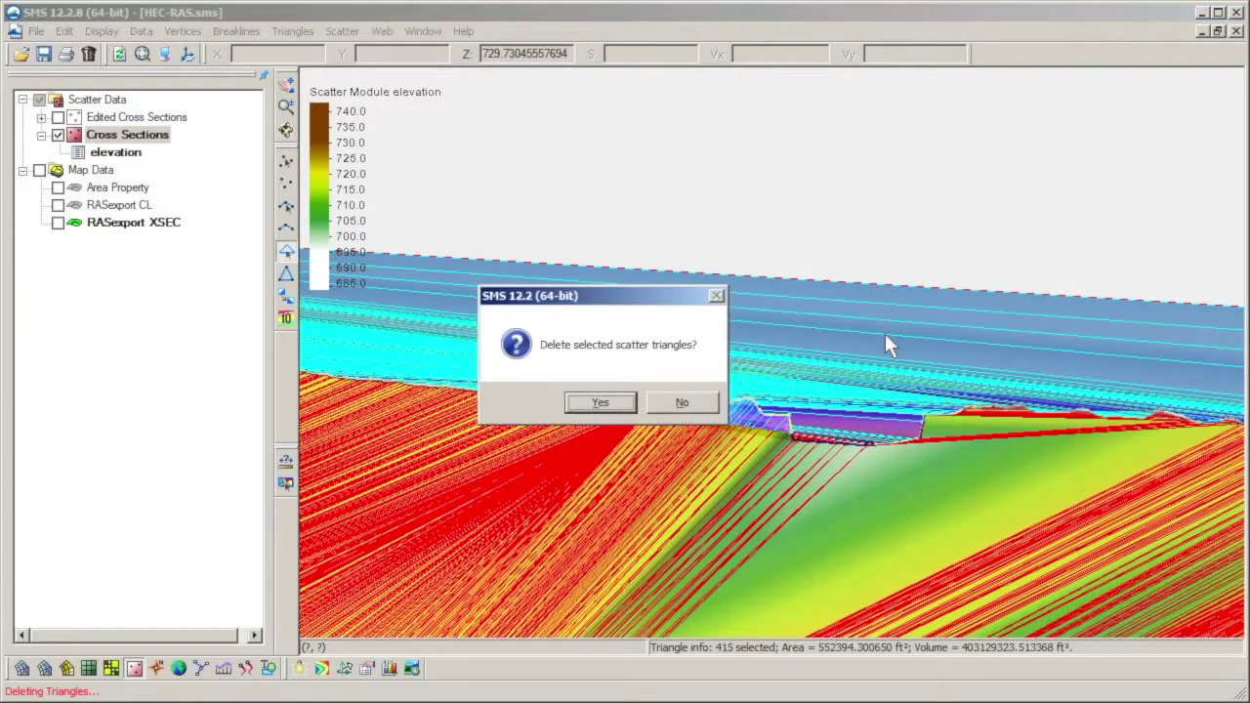
key("Return")
- Delete the three boundary triangles at the upper left, then rotate the surface
scroll(698, 493, "up", 3)
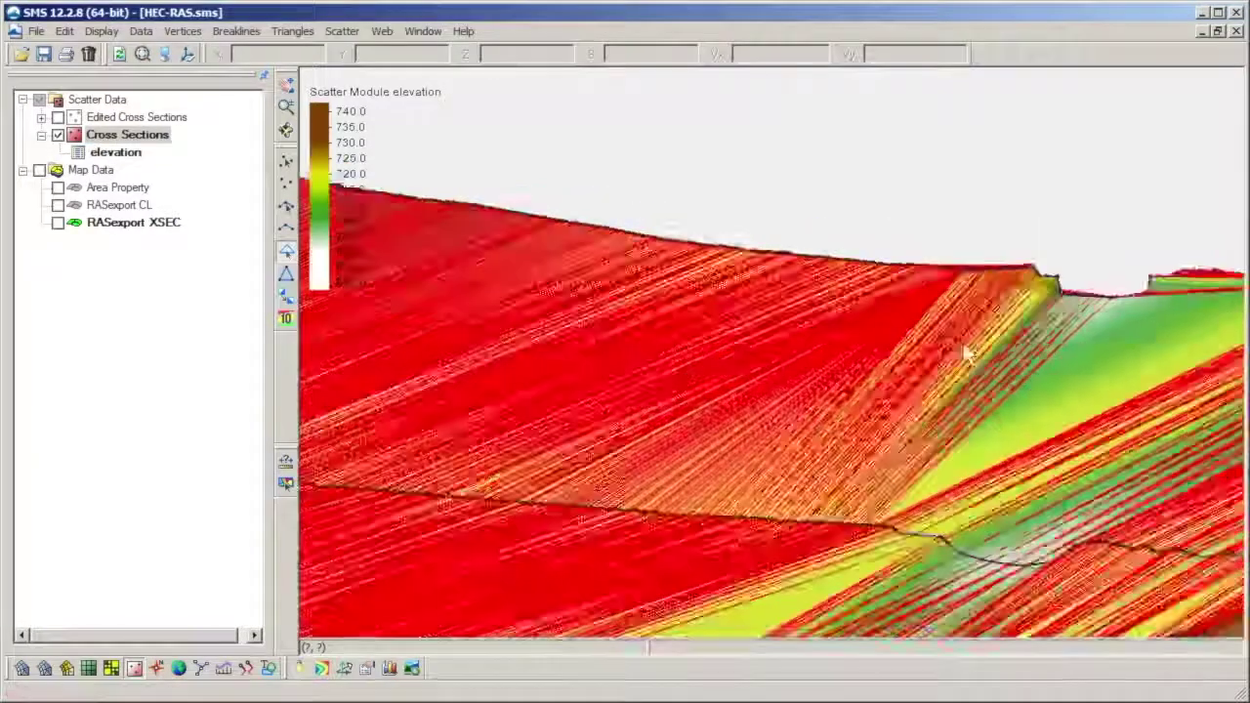
scroll(702, 435, "down", 3)
scroll(773, 405, "up", 3)
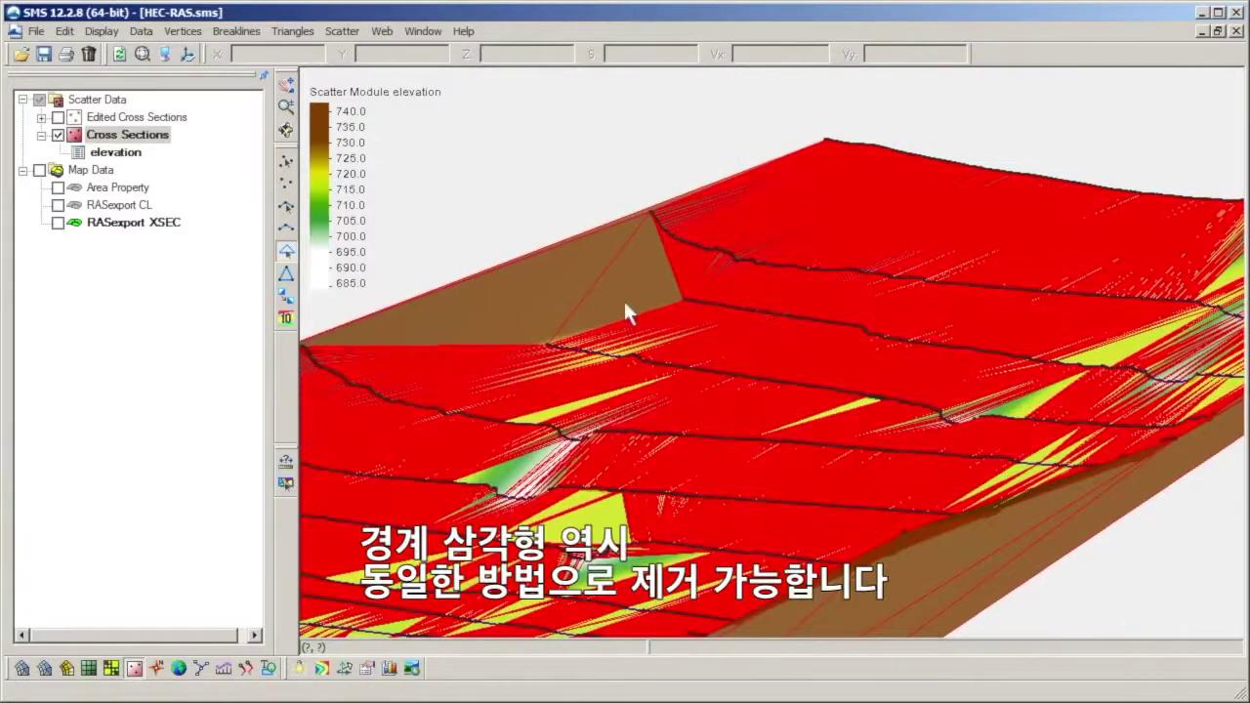
left_click_drag(622, 300, 544, 237)
key("Delete")
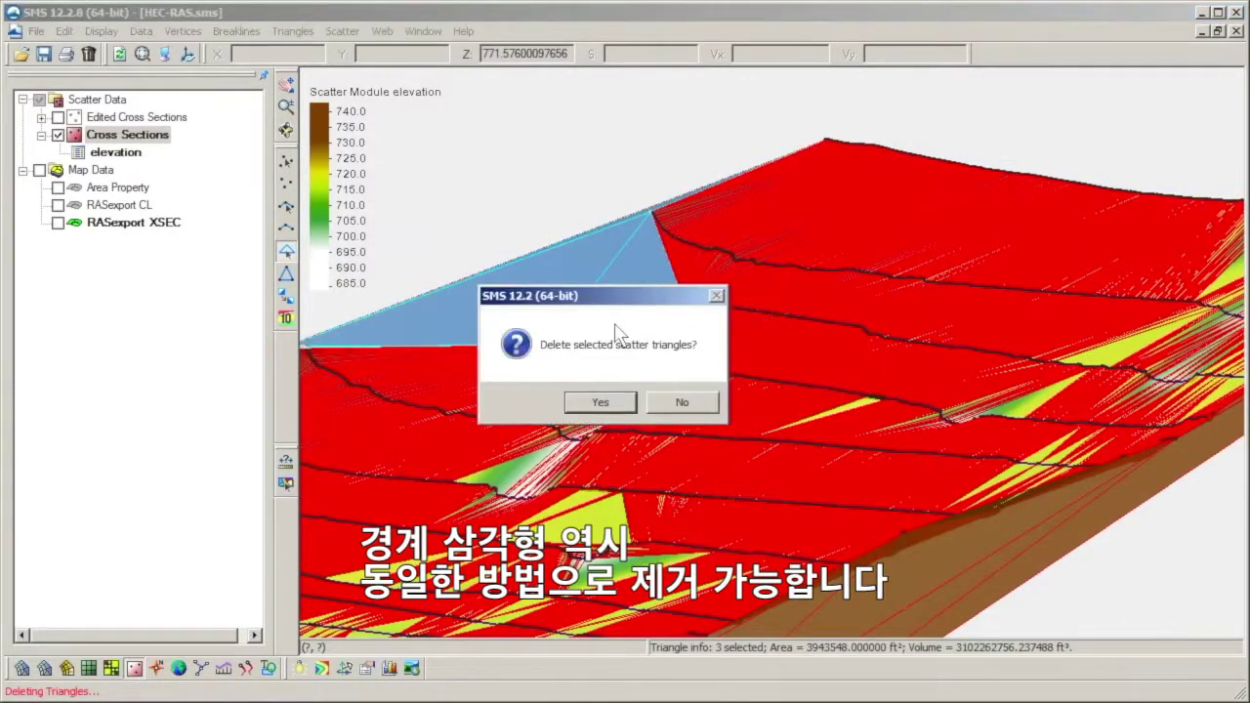
left_click(625, 399)
left_click(286, 130)
left_click_drag(664, 390, 831, 408)
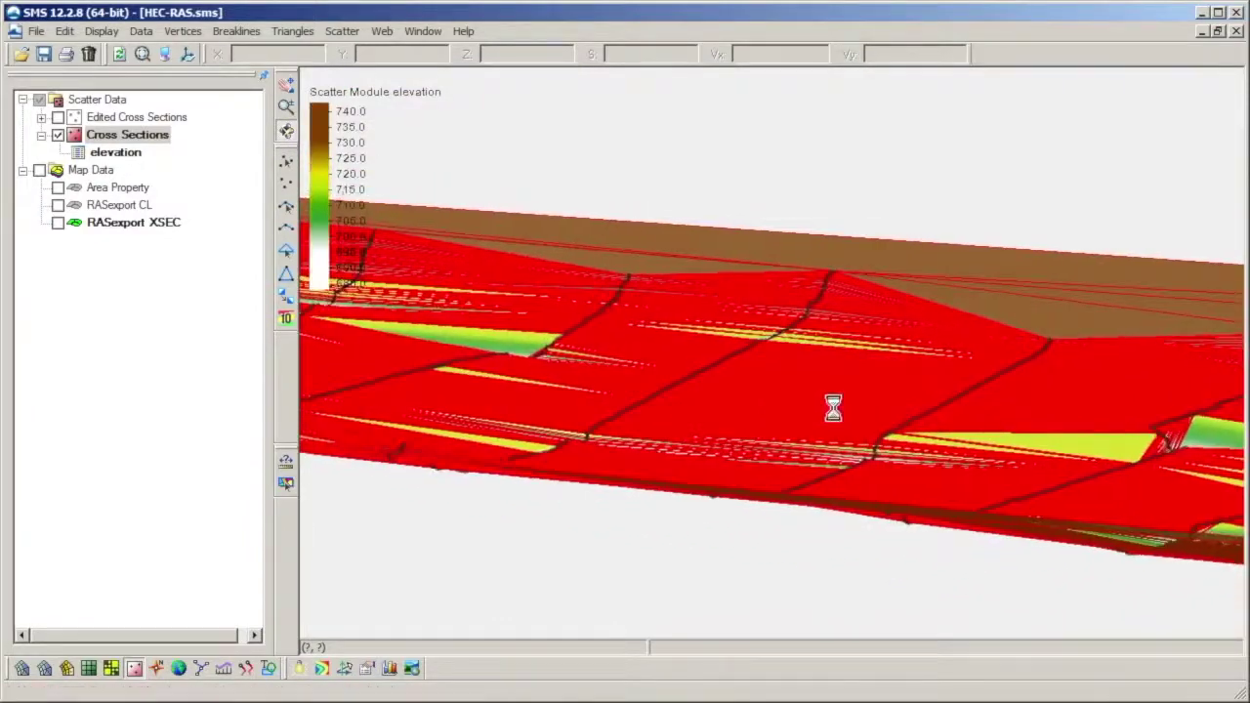
- Zoom and rotate the Cross Sections surface to a close-up view inside the channel
left_click(285, 251)
mouse_move(684, 235)
left_mouse_down()
mouse_move(698, 205)
mouse_move(984, 287)
left_mouse_up()
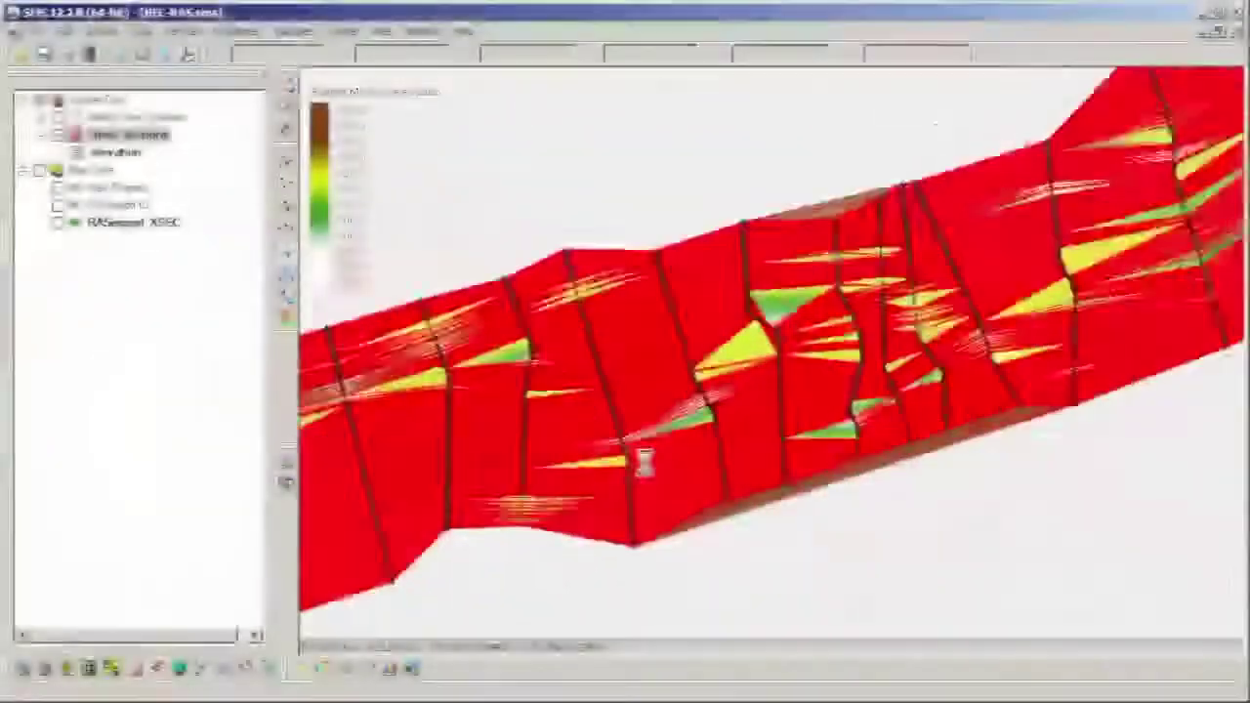
scroll(520, 363, "up", 3)
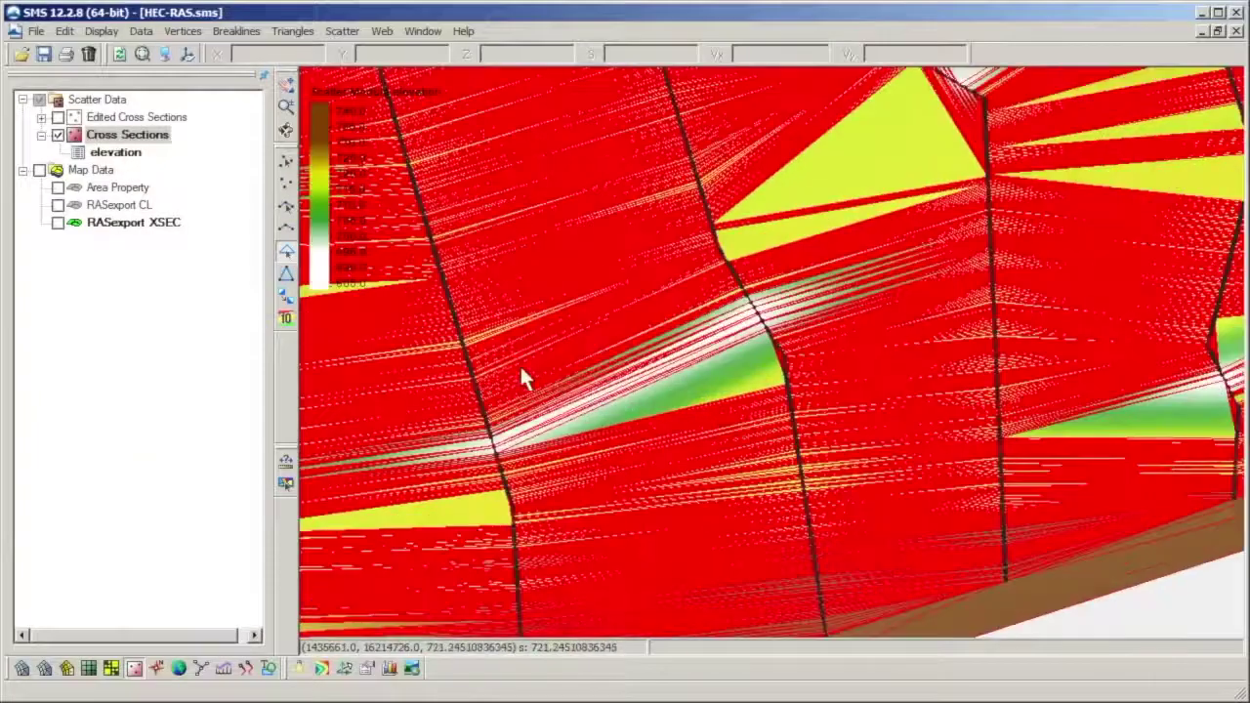
left_click_drag(862, 433, 941, 514)
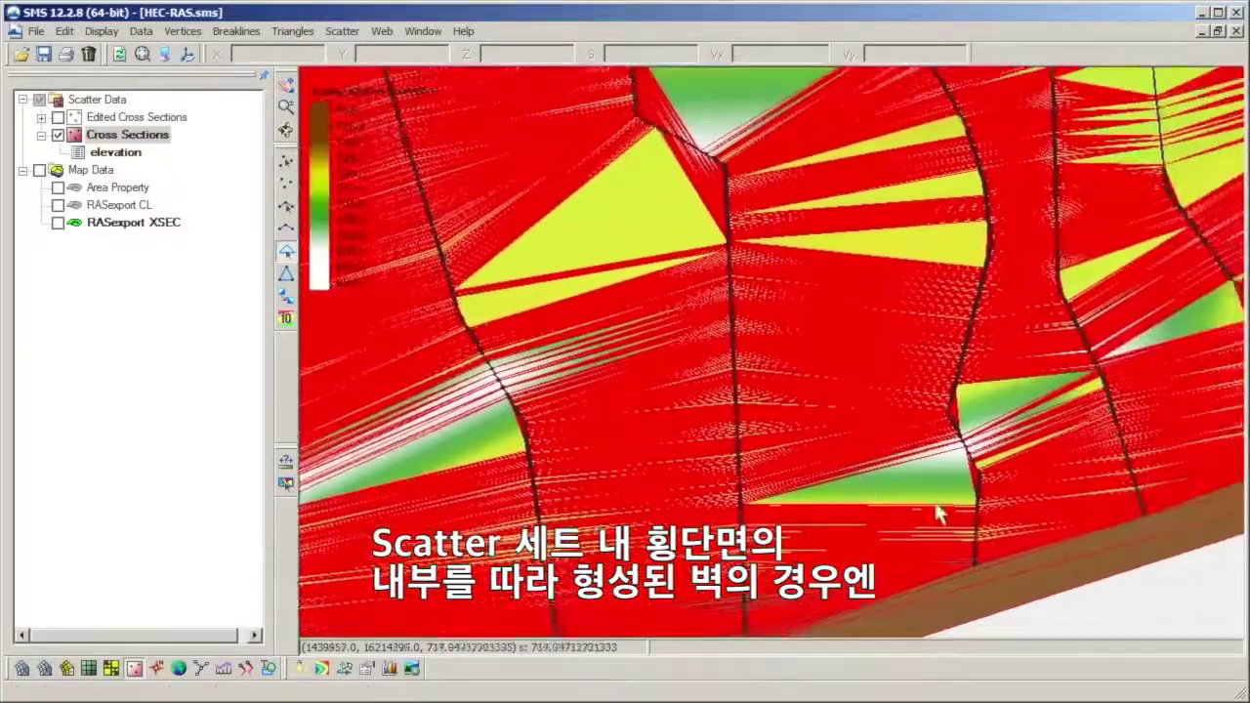
scroll(941, 514, "up", 3)
left_click_drag(905, 489, 938, 313)
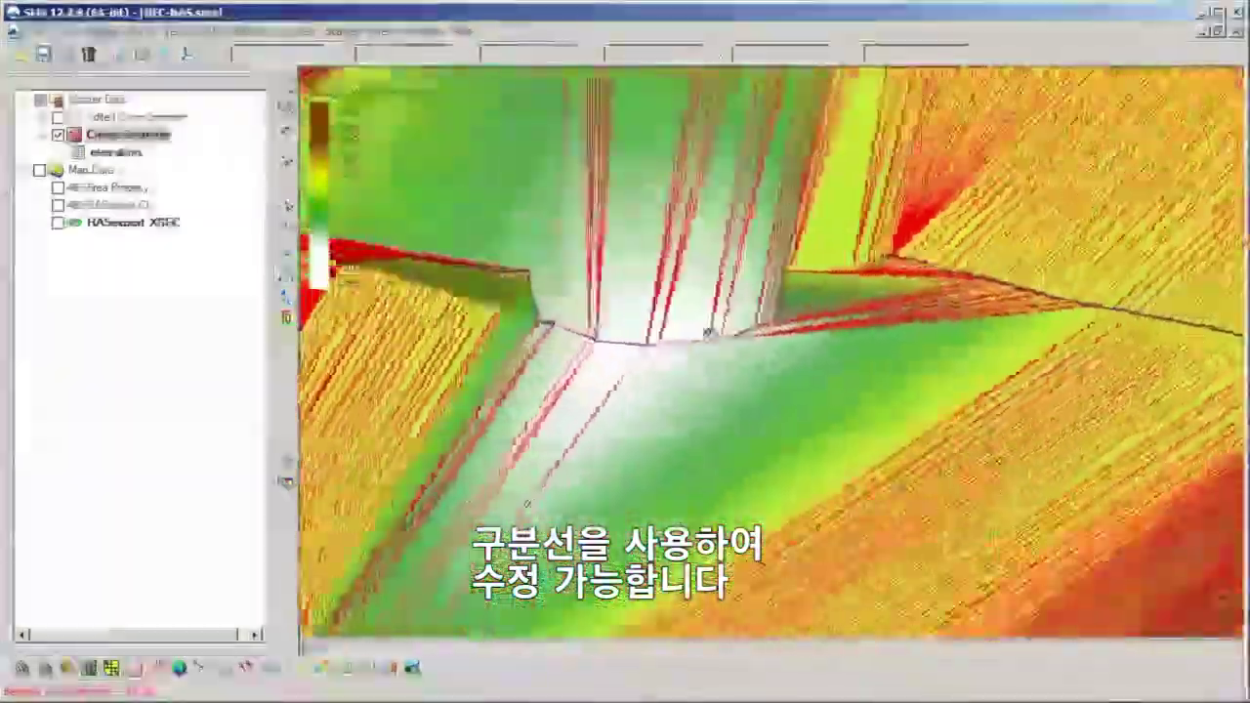
left_click_drag(547, 371, 792, 476)
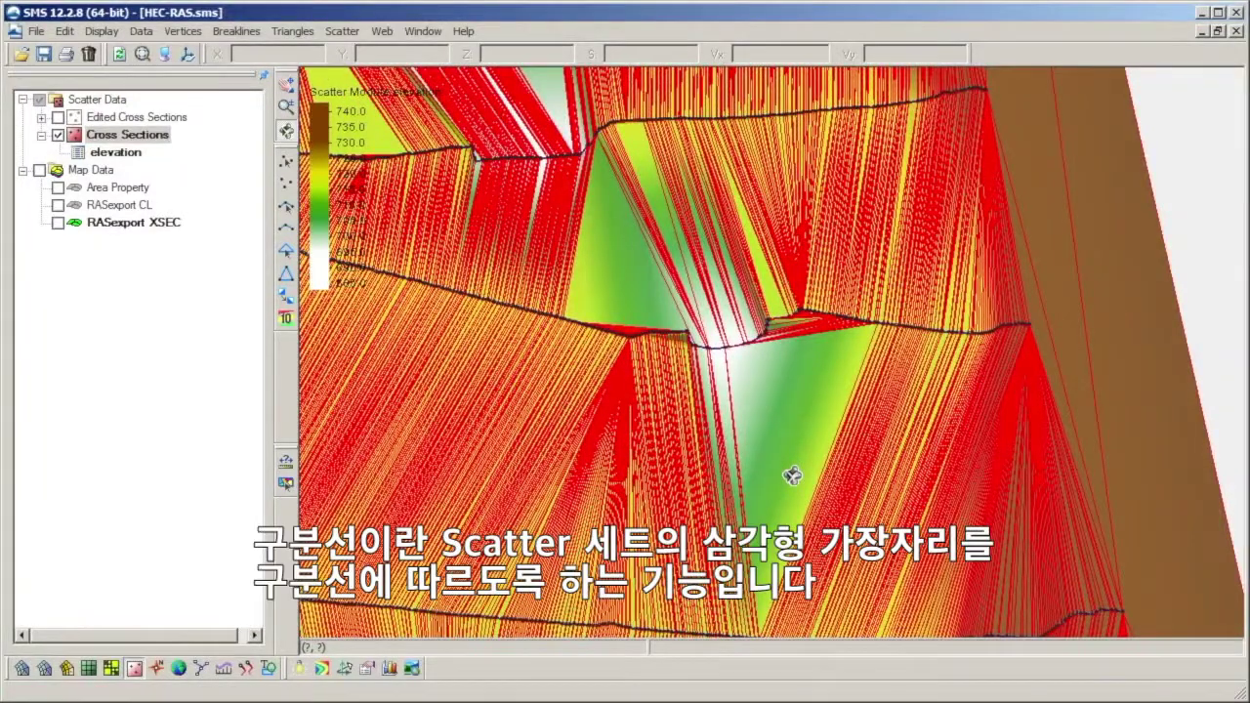
- Draw a scatter breakline across the channel, force breaklines, and view the whole reach
left_click(296, 236)
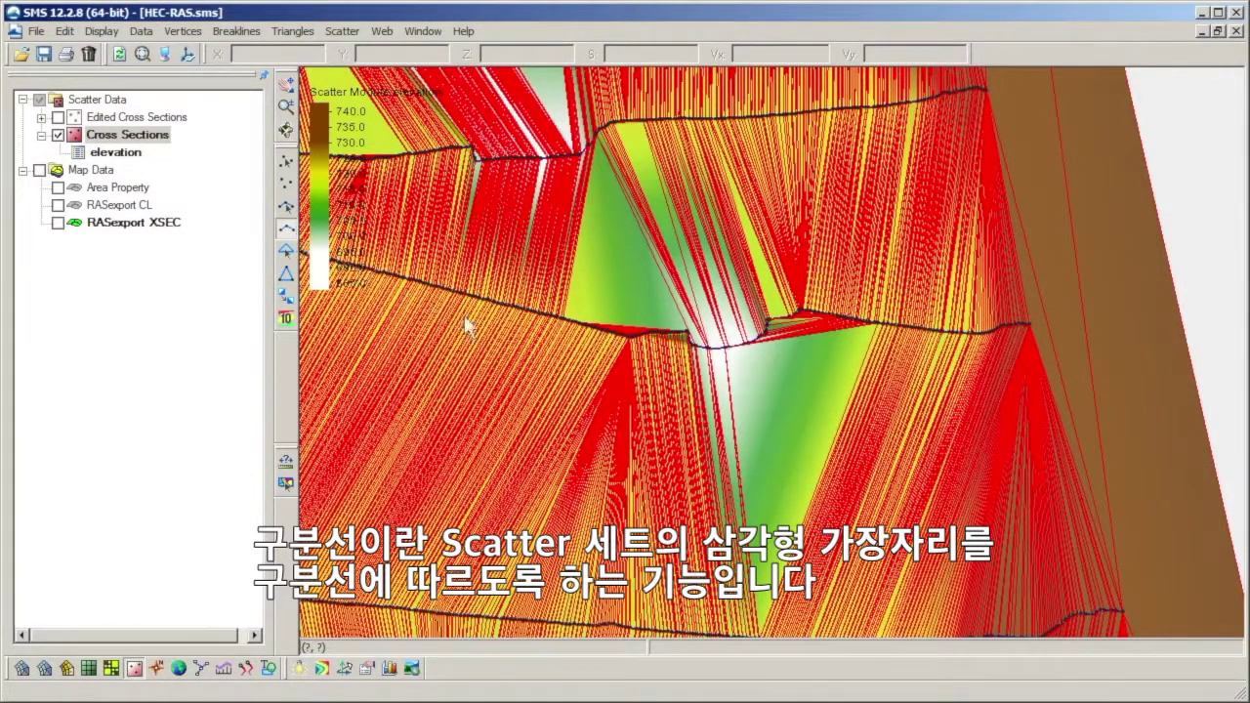
left_click(802, 312)
key("Down")
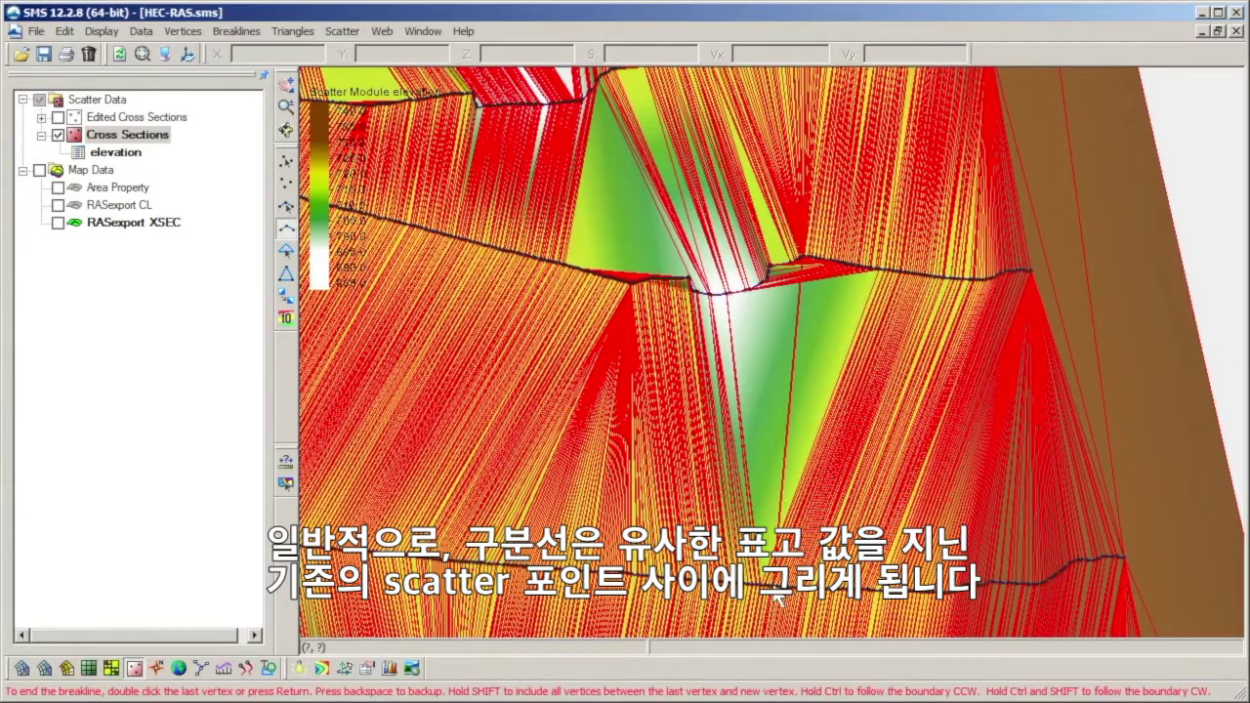
key("Return")
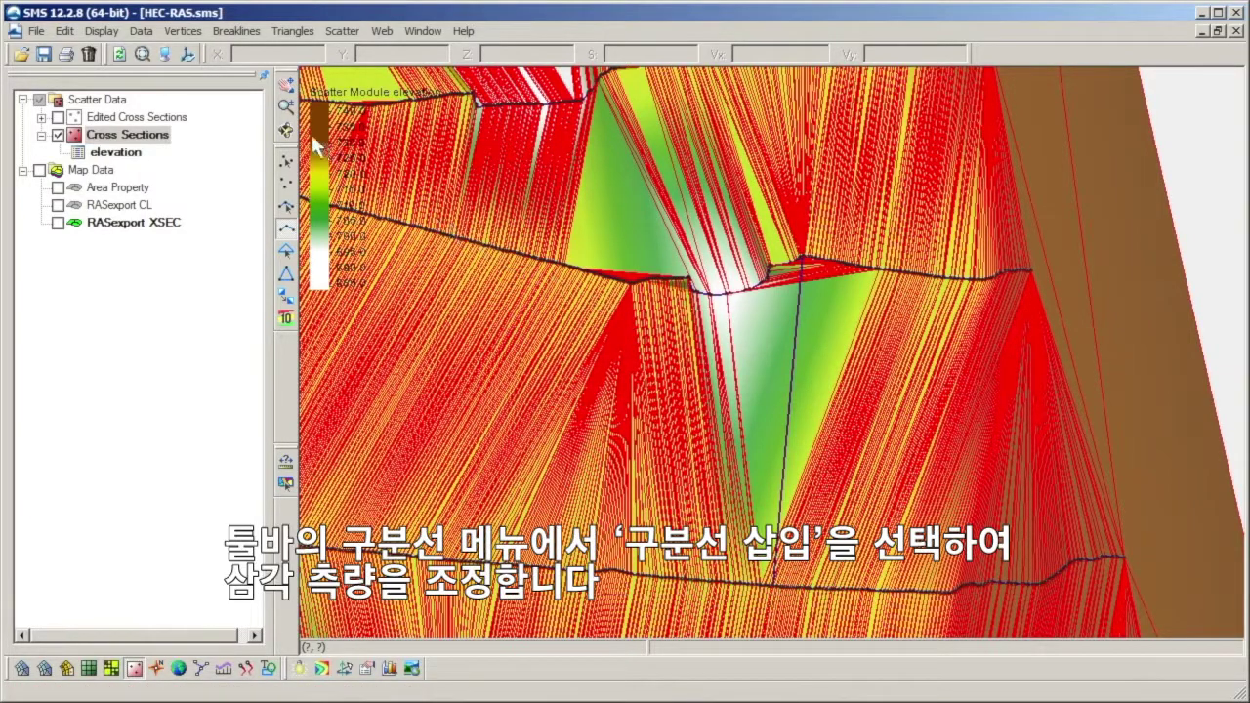
left_click(238, 32)
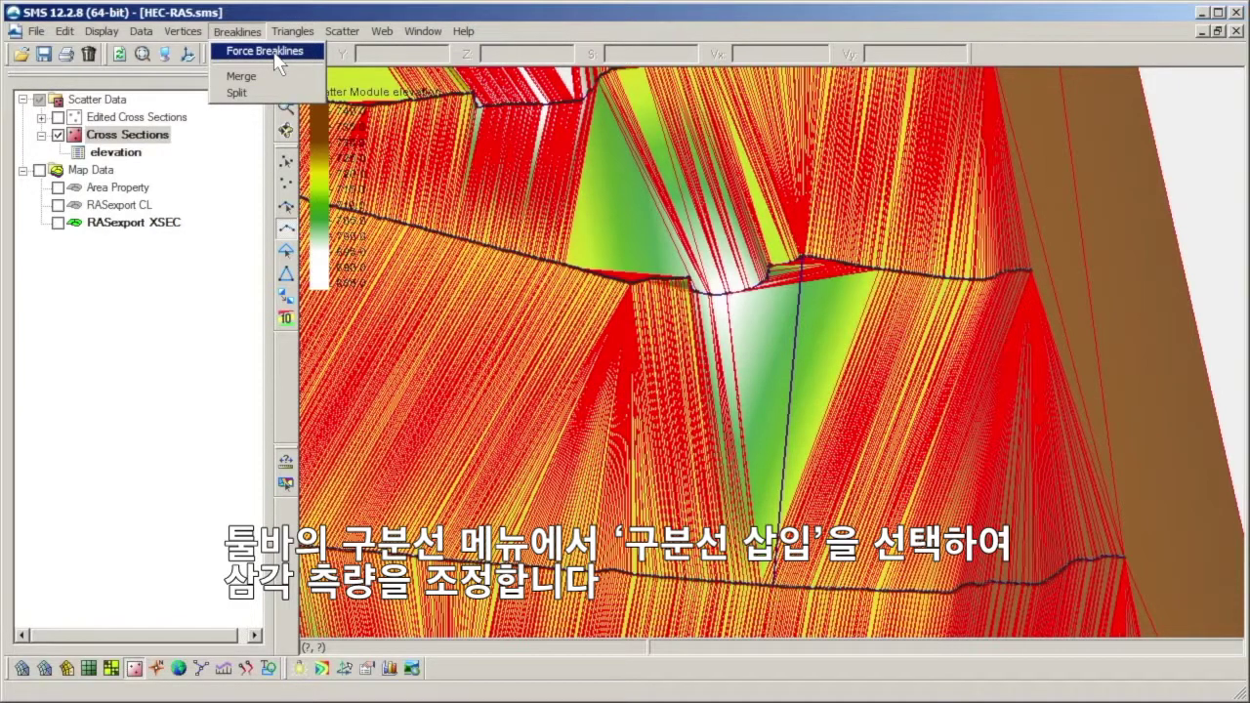
left_click(264, 51)
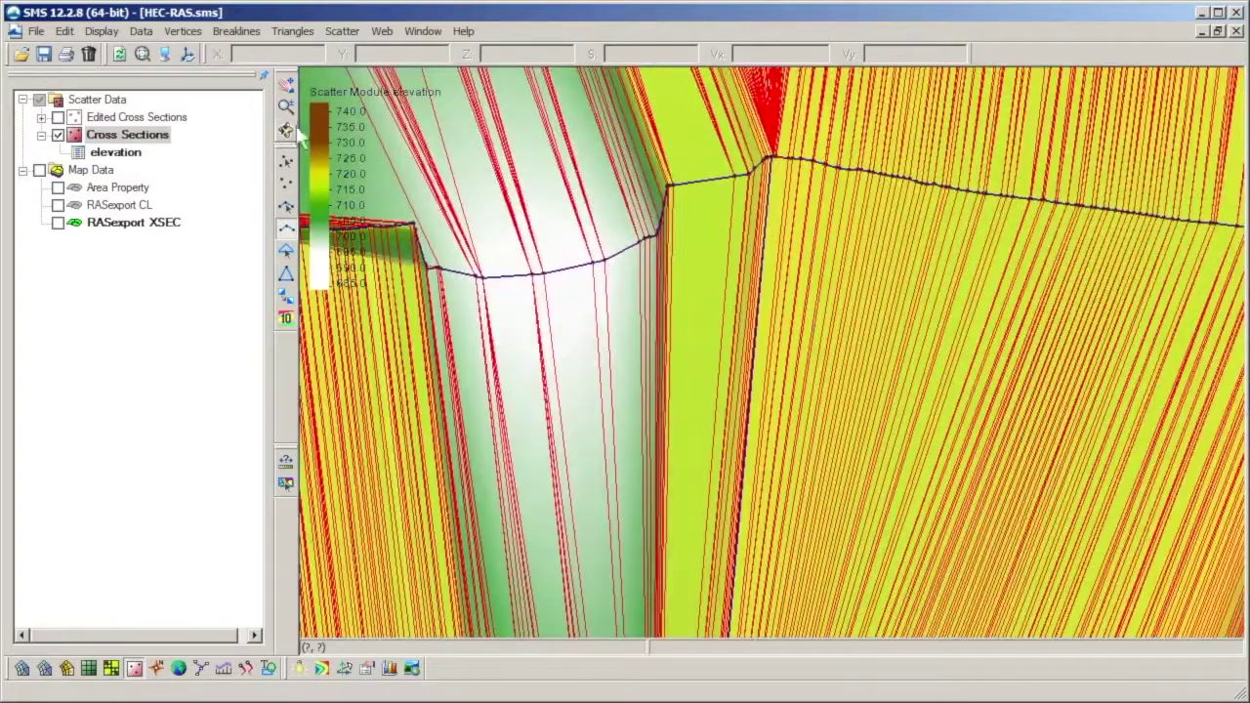
left_click(286, 131)
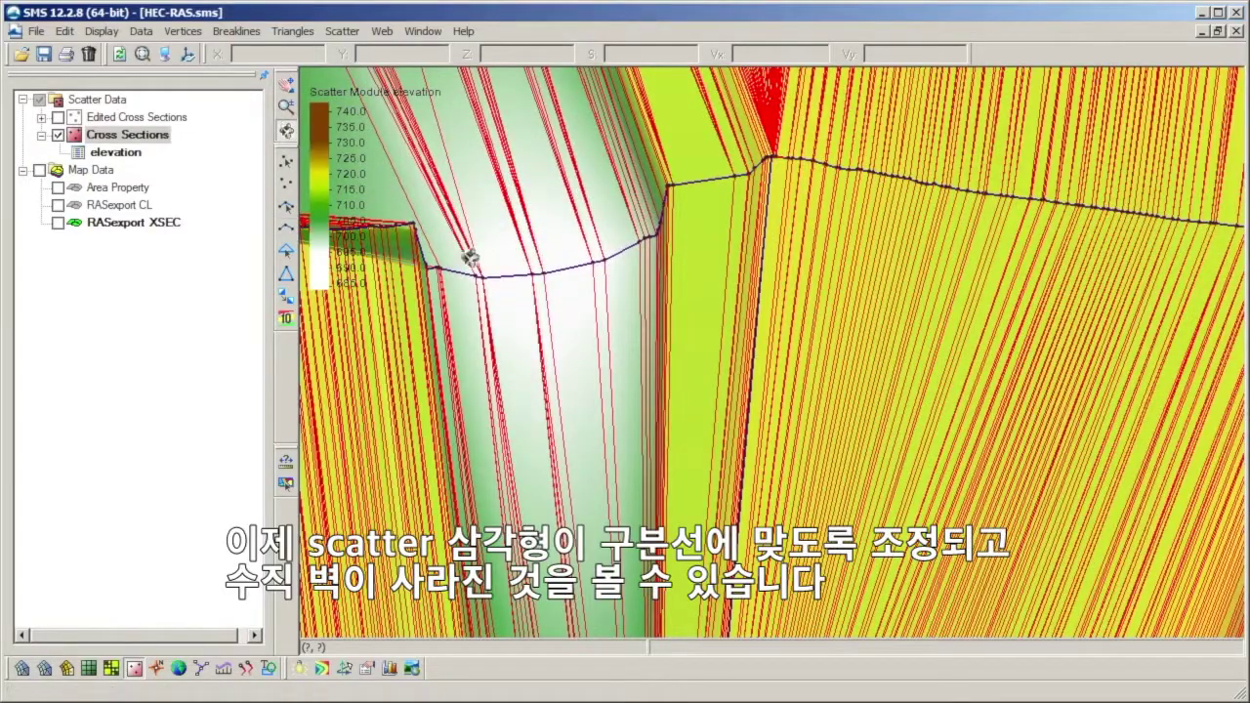
left_click_drag(653, 353, 369, 176)
left_click(188, 55)
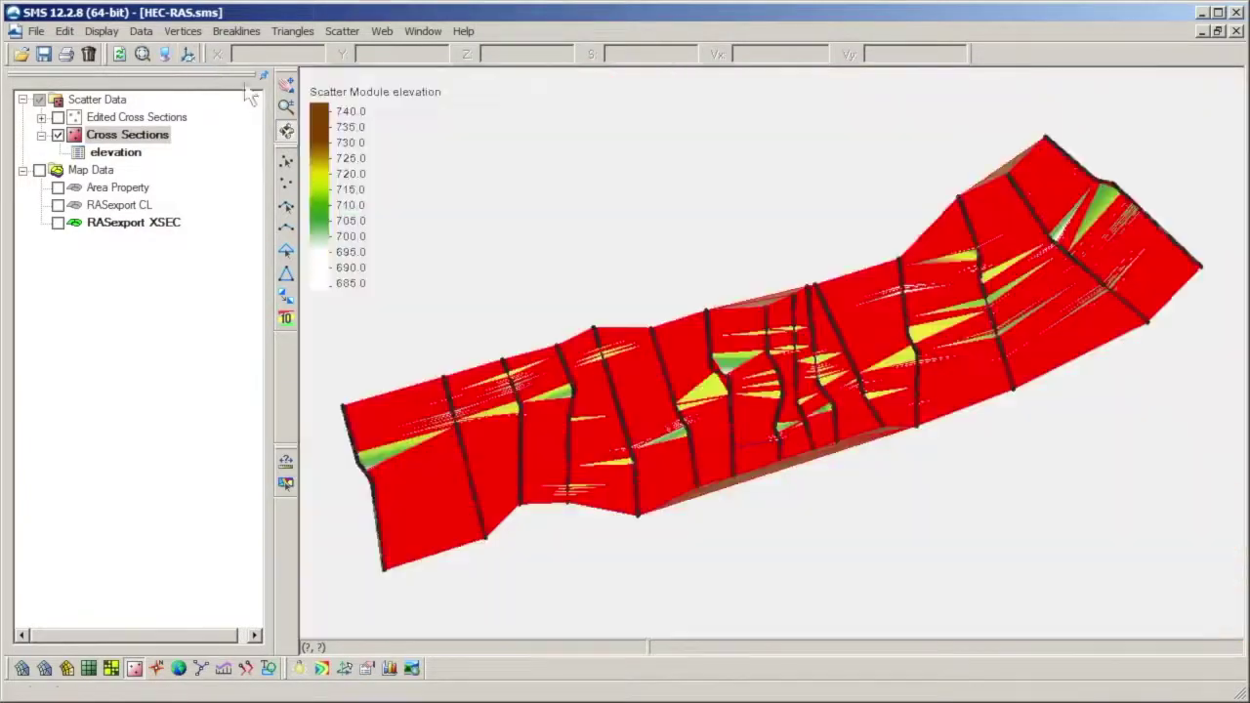
- Add a scatter breakline along the channel bottom and force the triangles to follow it
left_click_drag(949, 207, 801, 469)
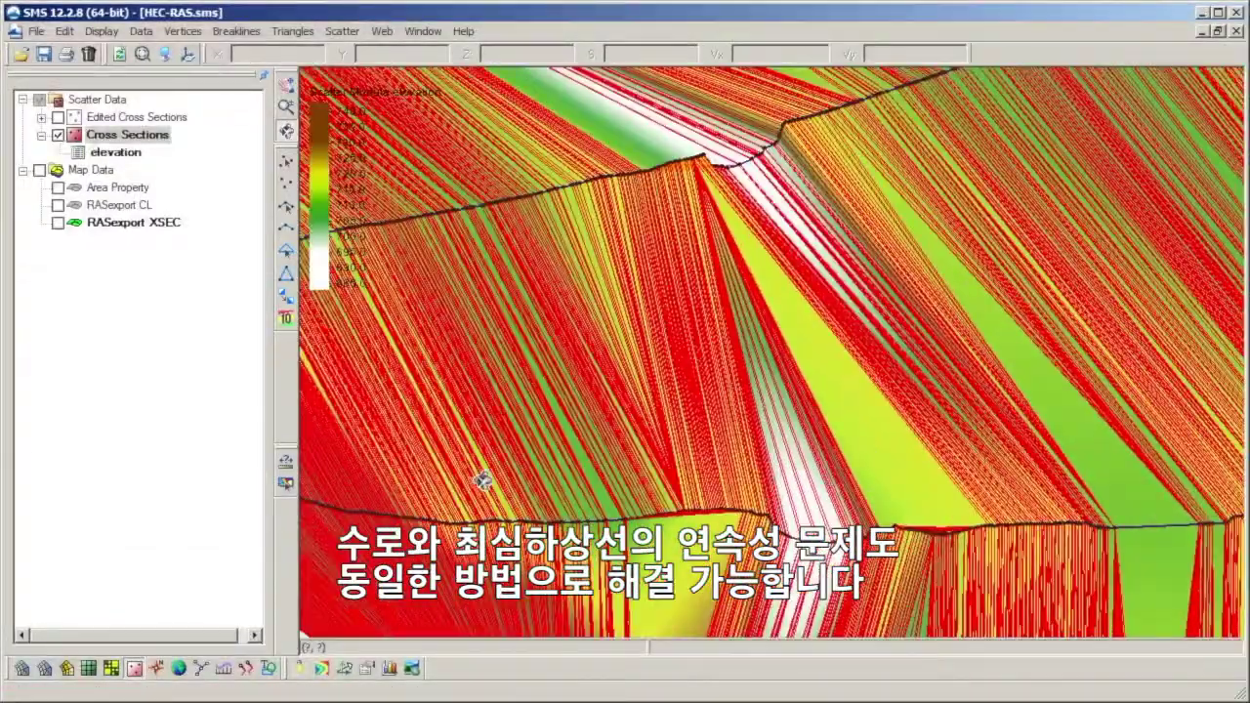
left_click(285, 228)
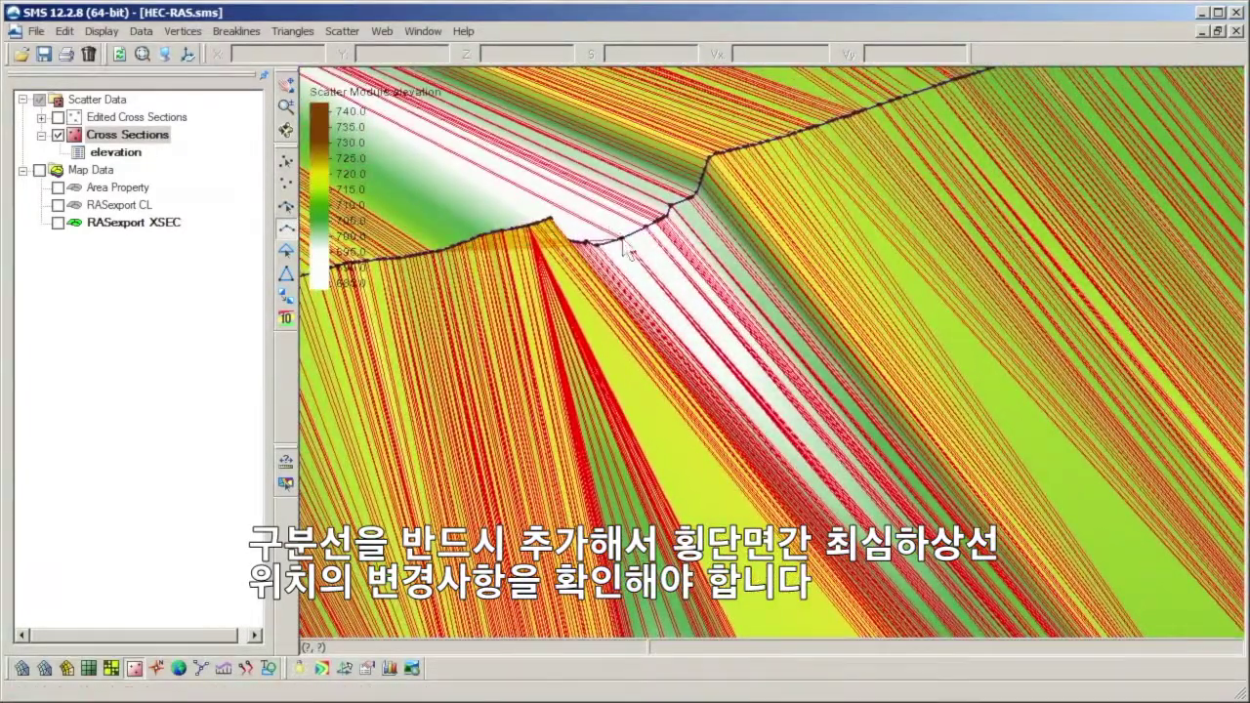
left_click(626, 249)
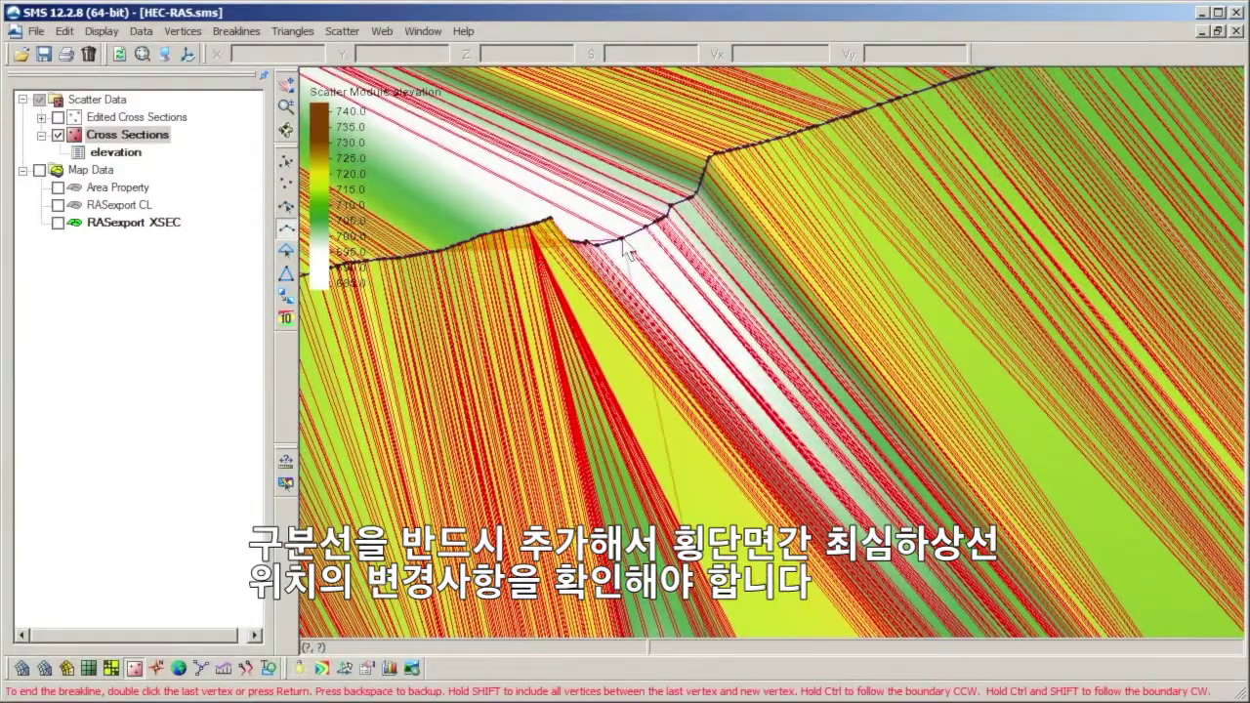
double_click(626, 249)
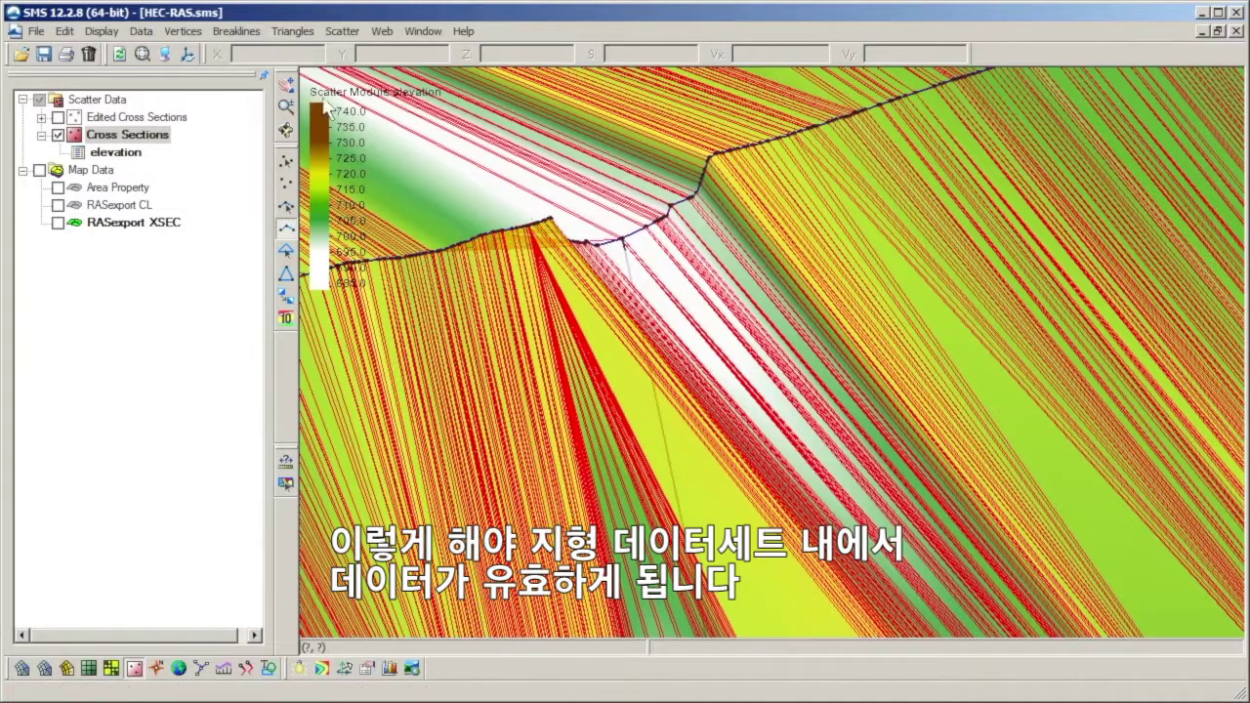
left_click(249, 35)
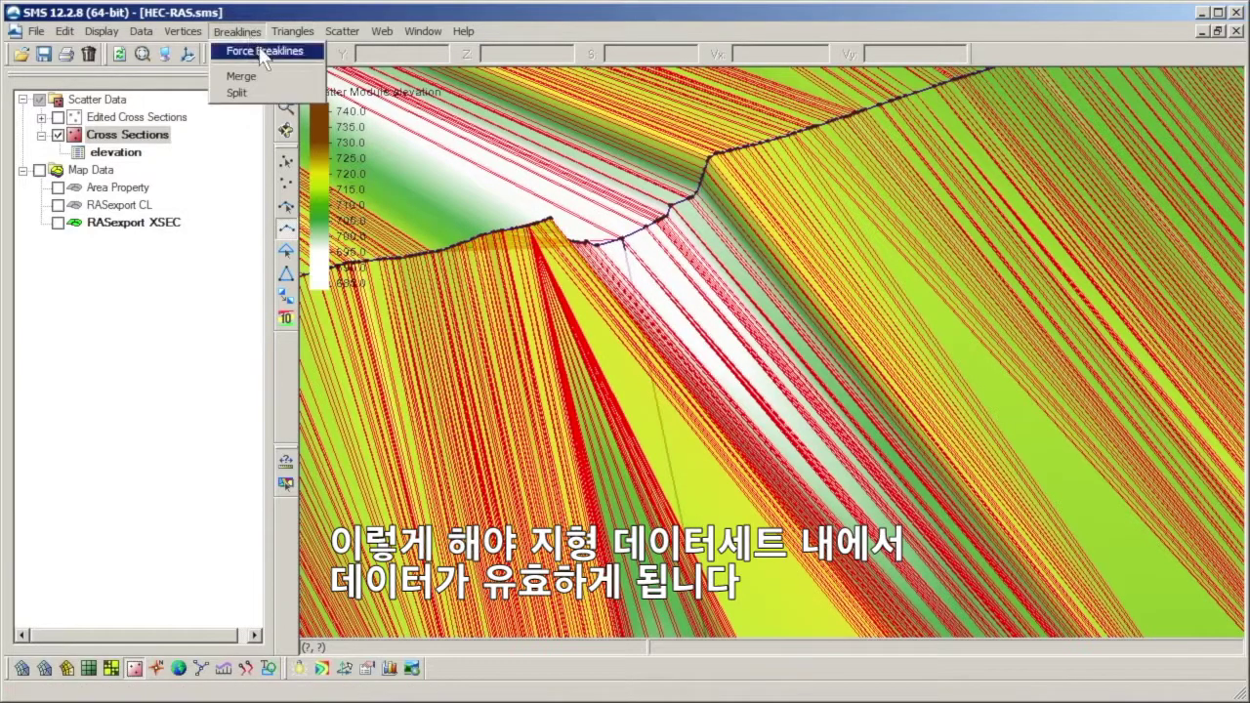
left_click(260, 50)
- Inspect the channel triangles from several angles and force the breaklines again
left_click_drag(696, 376, 801, 444)
left_click_drag(820, 329, 841, 475)
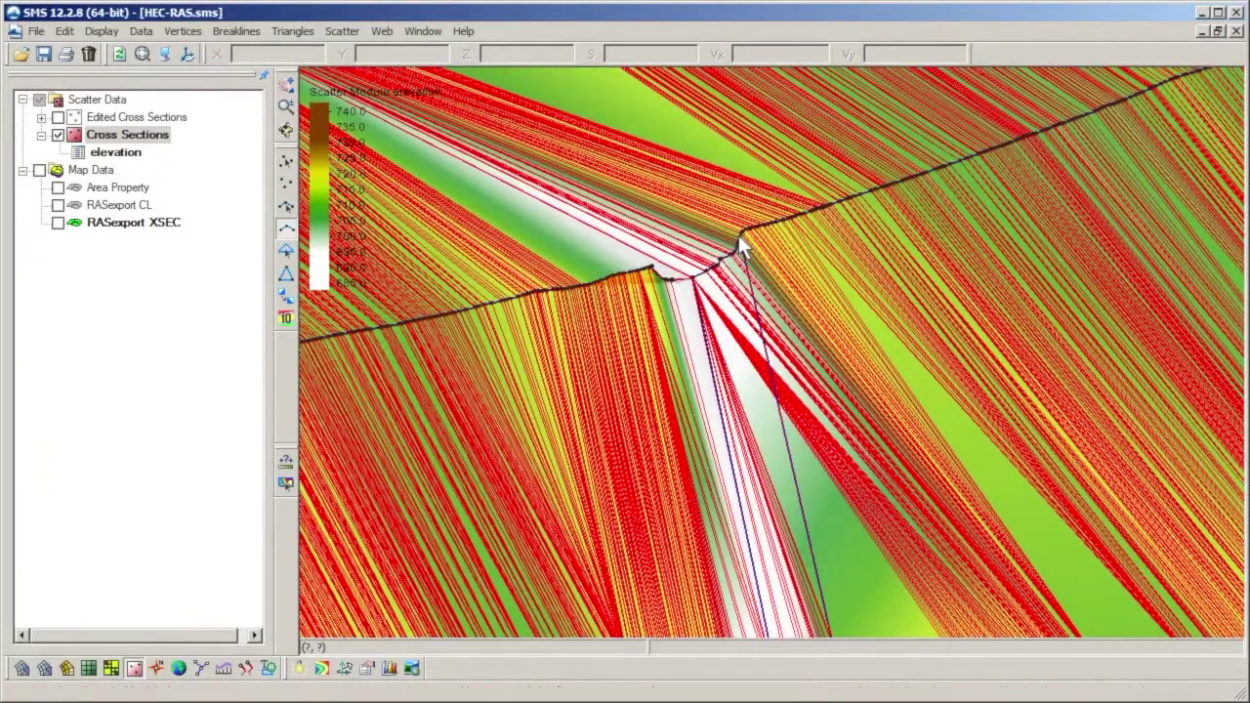
left_click_drag(745, 246, 695, 357)
left_click_drag(710, 465, 619, 229)
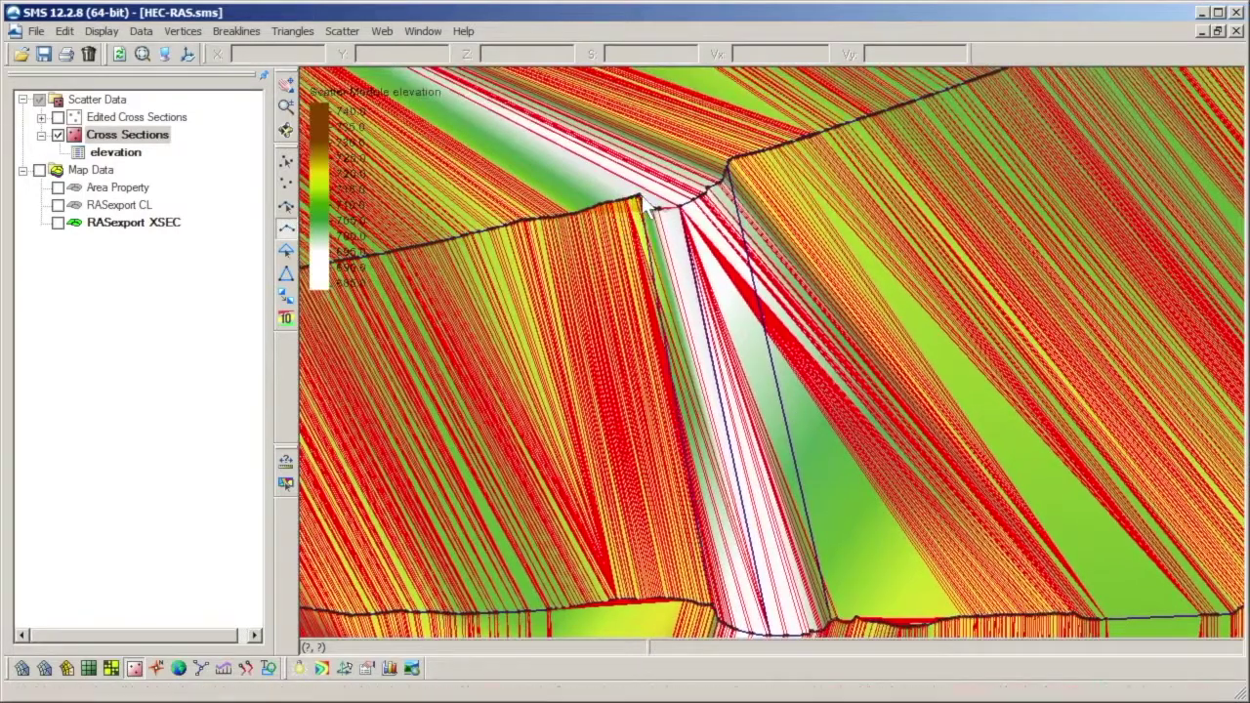
left_click(240, 26)
left_click(264, 47)
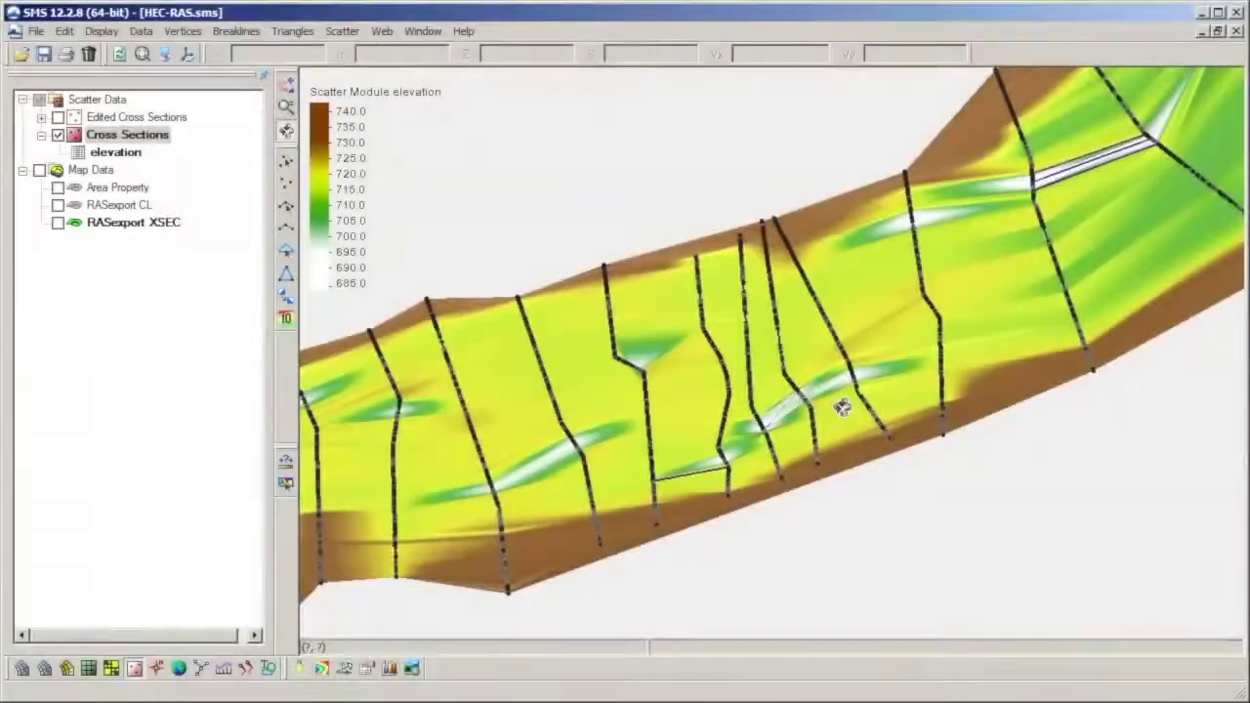
- Hide Cross Sections, show and expand Edited Cross Sections, and rotate to inspect its channel
left_click(127, 118)
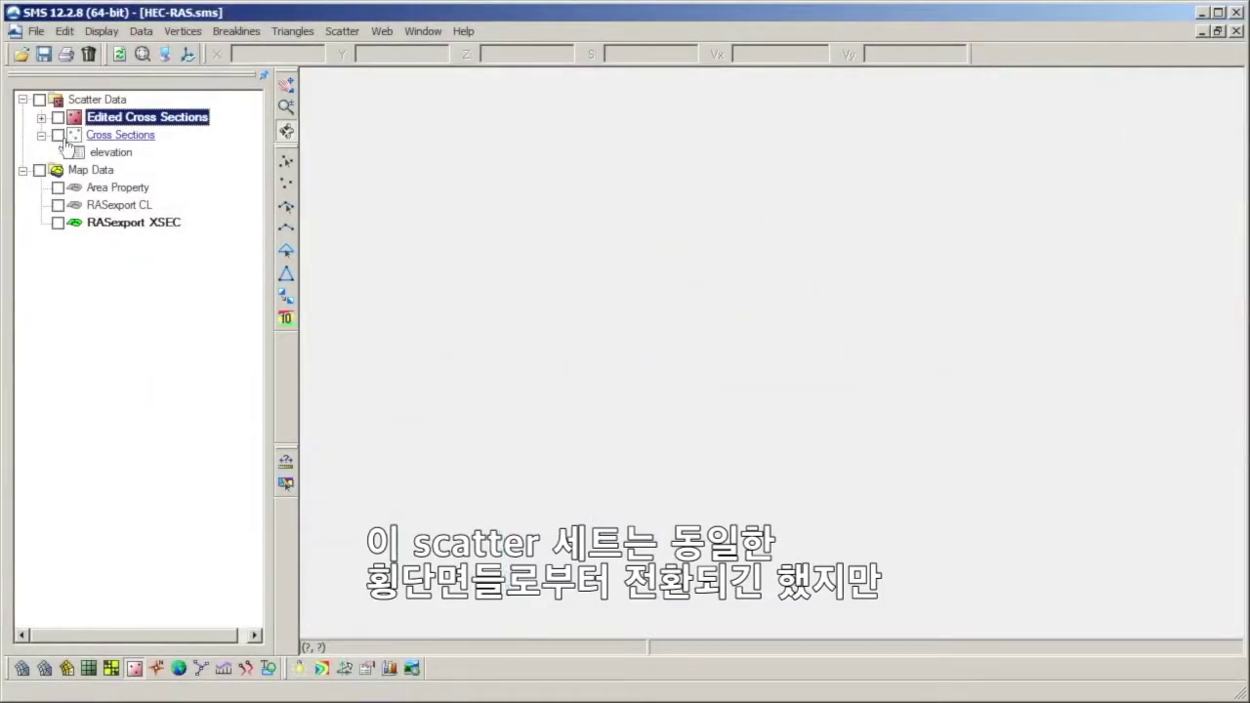
left_click(58, 118)
left_click(41, 118)
left_click(115, 135)
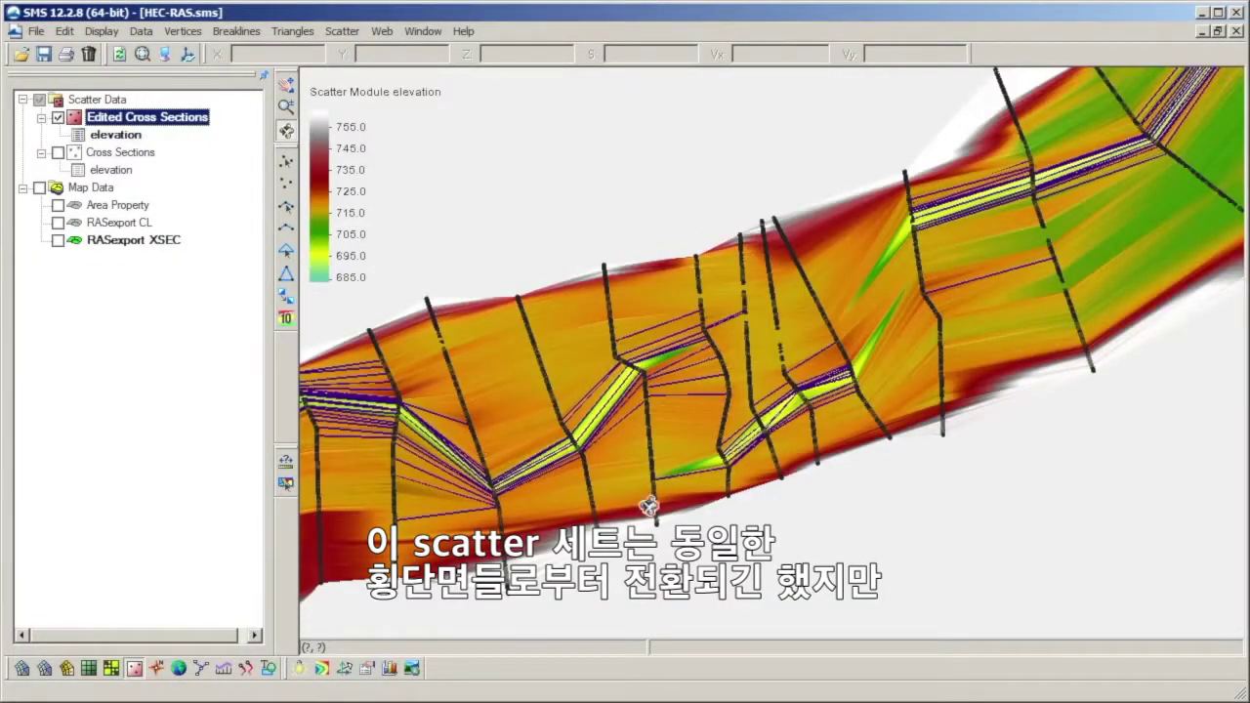
left_click_drag(435, 425, 758, 445)
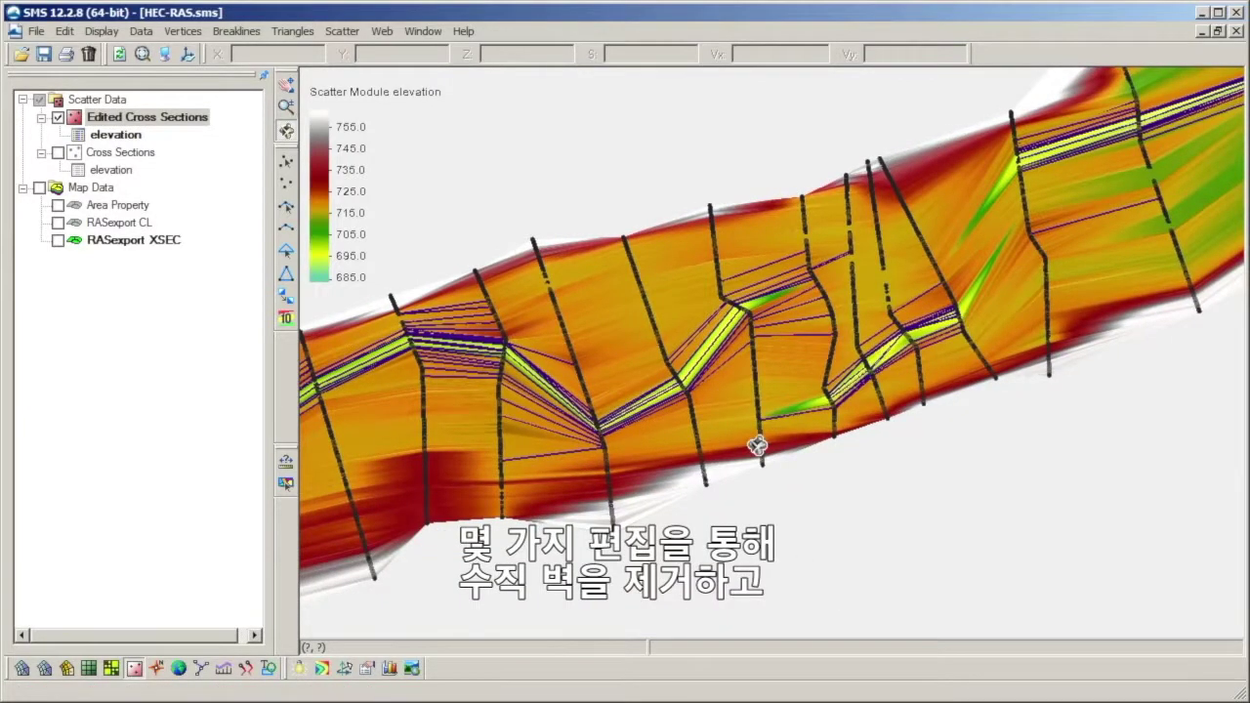
left_click_drag(753, 466, 771, 433)
mouse_move(653, 439)
left_mouse_down()
mouse_move(657, 341)
mouse_move(741, 84)
mouse_move(857, 232)
mouse_move(869, 441)
mouse_move(670, 441)
left_mouse_up()
left_click_drag(940, 306, 539, 415)
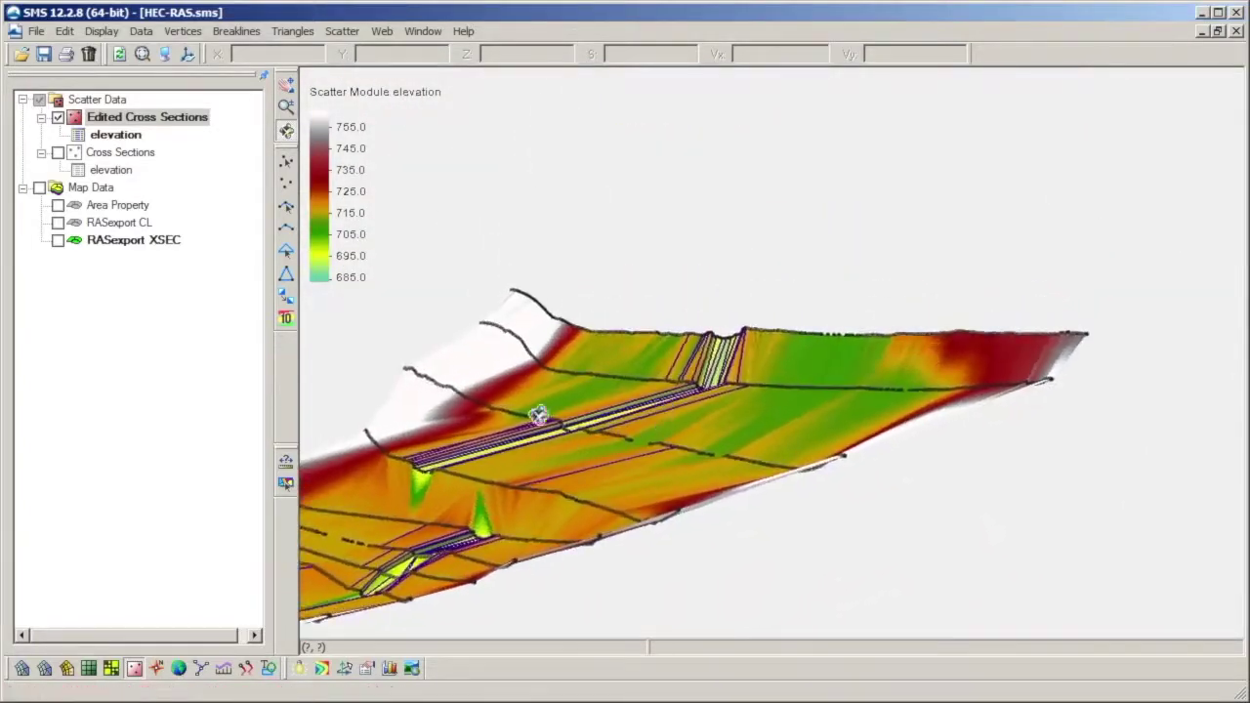
- In plan view, turn on the RASexport CL centerline and zoom and pan along the reach
left_click(186, 57)
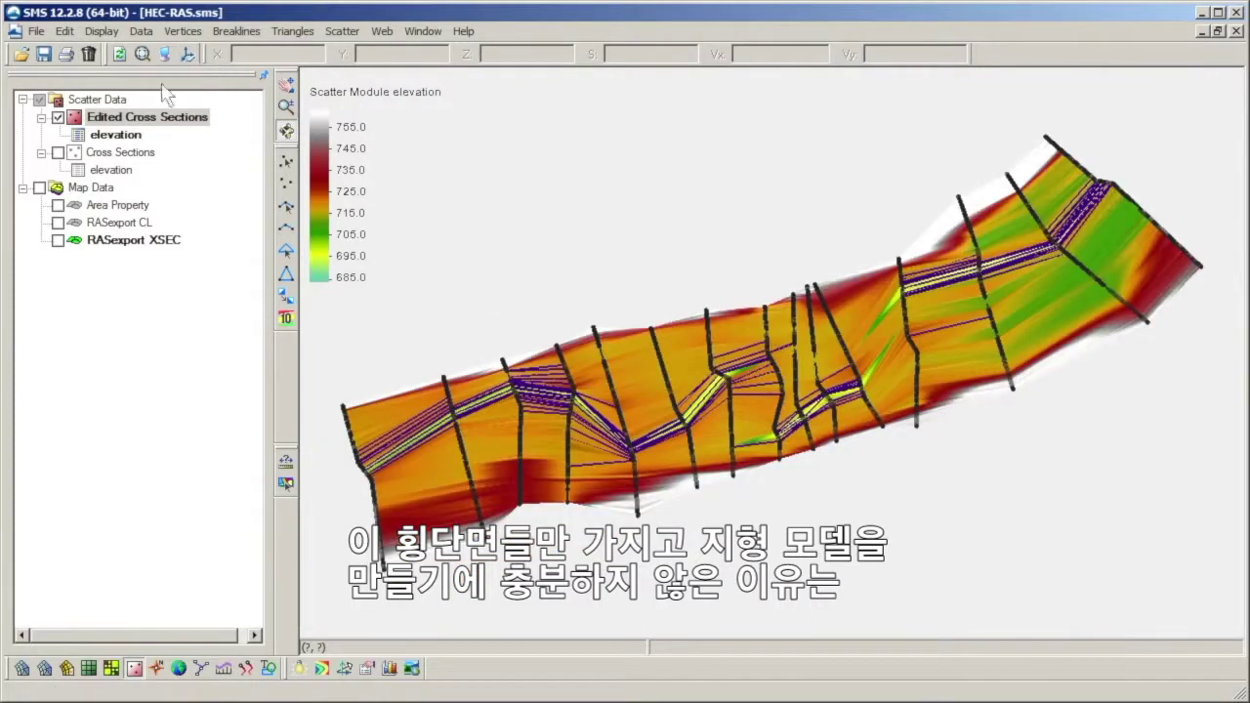
left_click(57, 224)
left_click(117, 223)
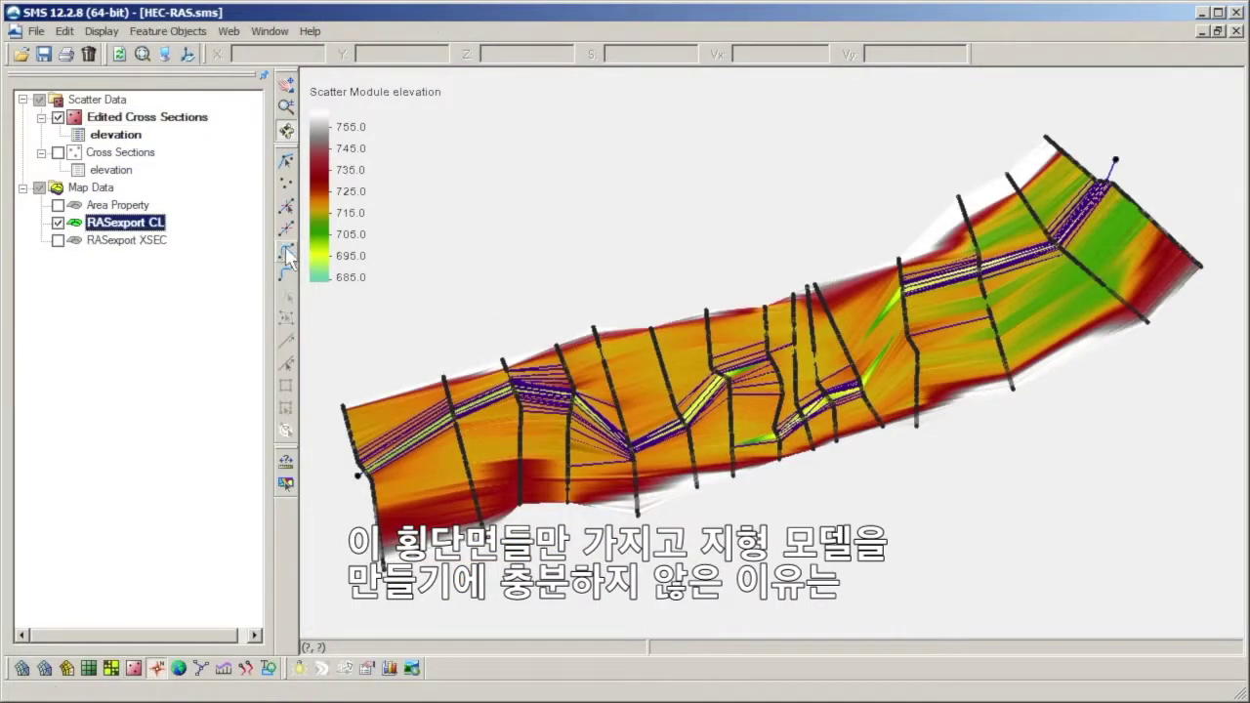
left_click(1113, 176)
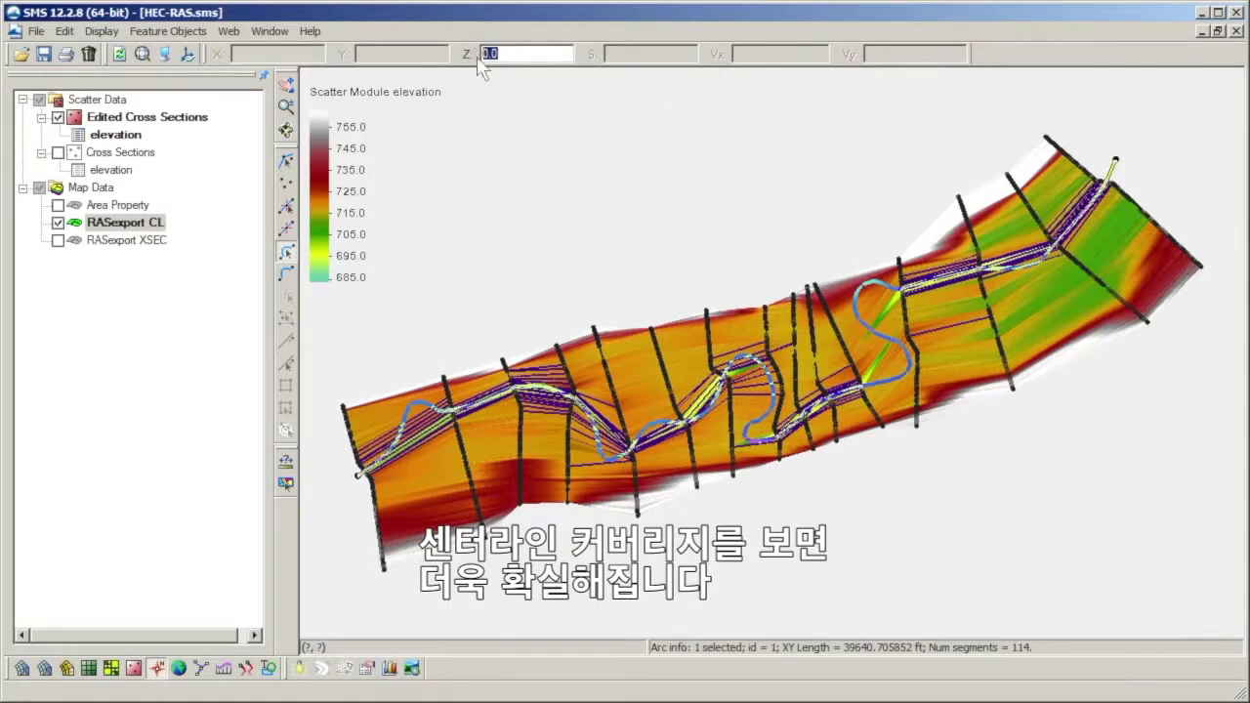
left_click(682, 256)
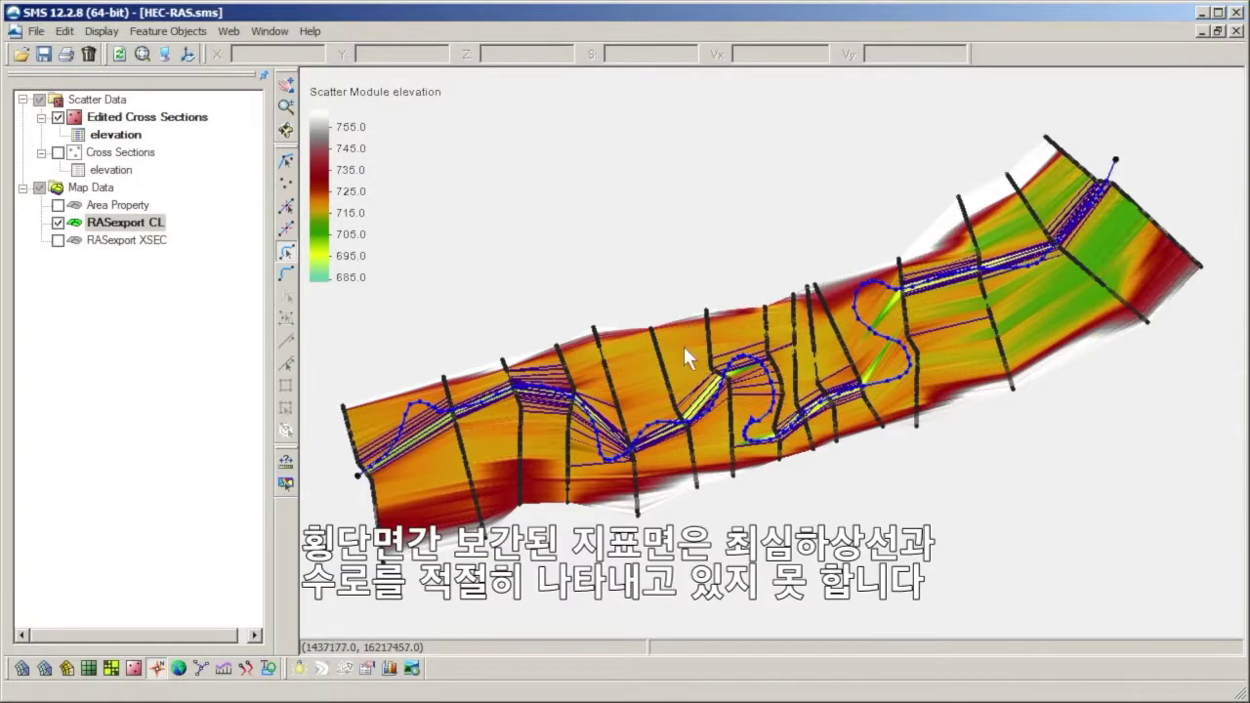
scroll(634, 407, "up", 3)
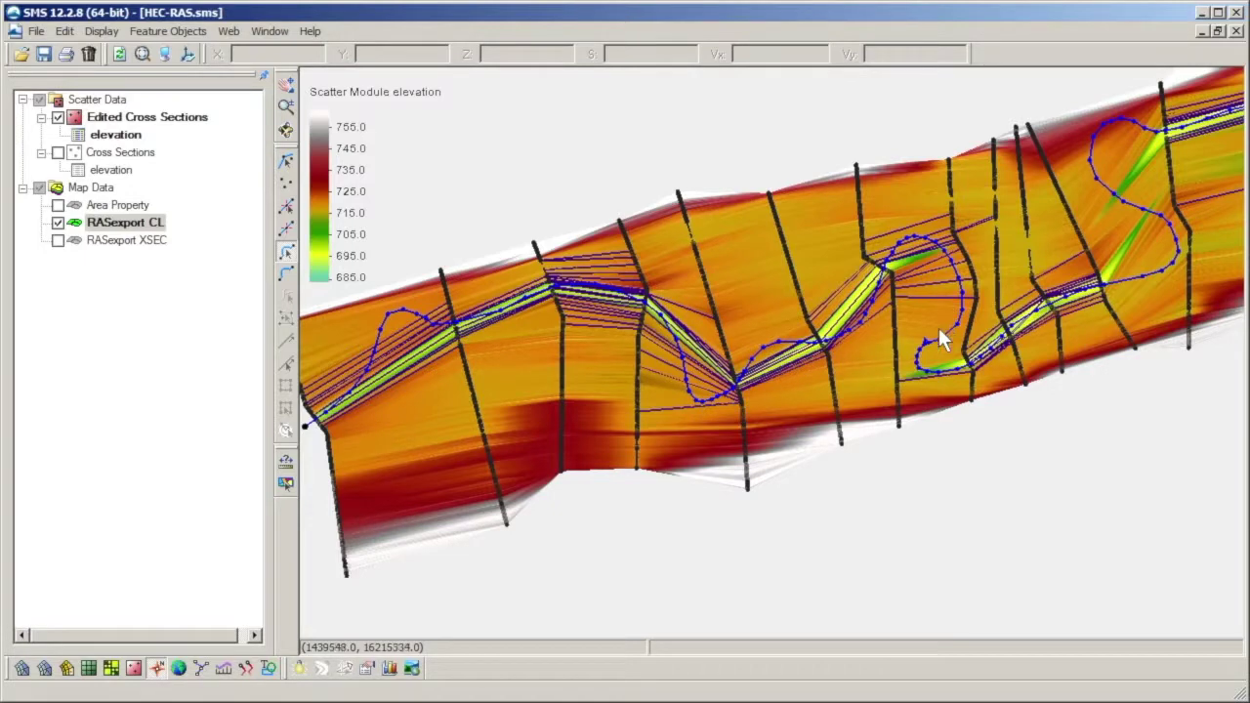
left_click_drag(1095, 303, 710, 463)
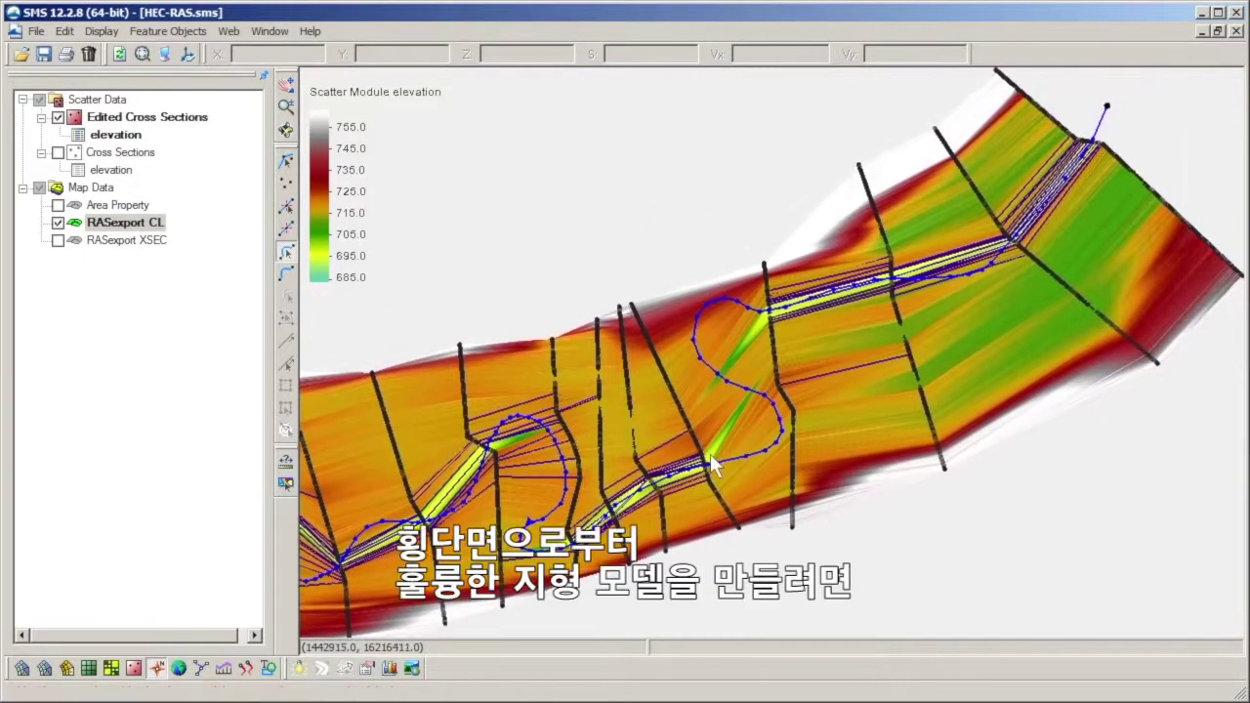